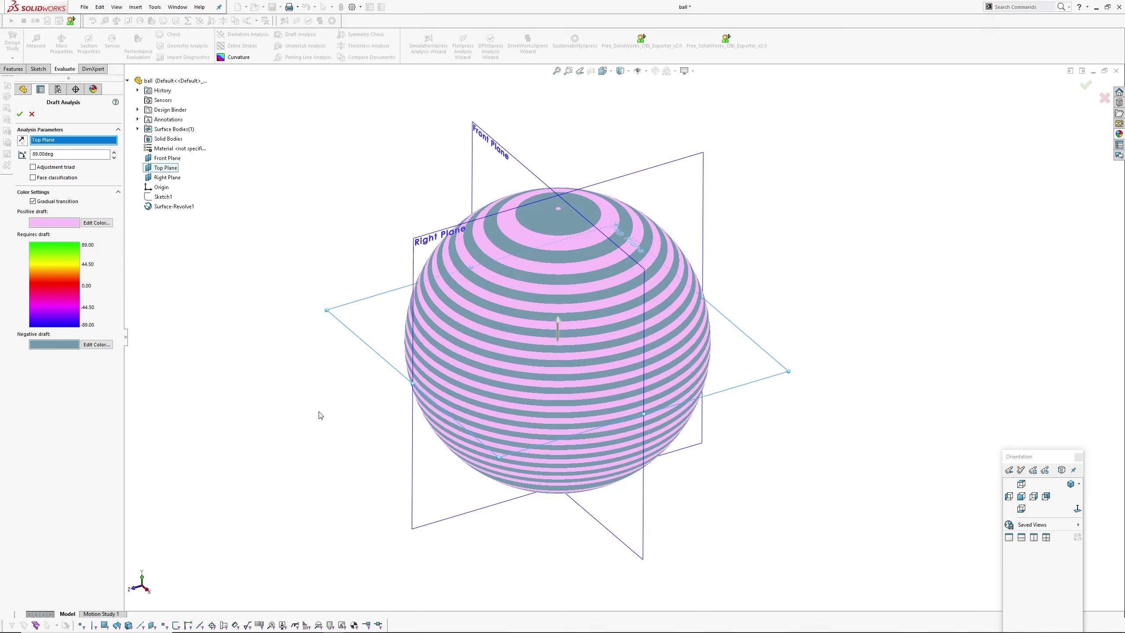
Examine the draft analysis stripes around the ball from several angles and cancel the analysis
{"action": "middle_click_drag", "start_coordinate": [291, 437], "coordinate": [433, 322]}
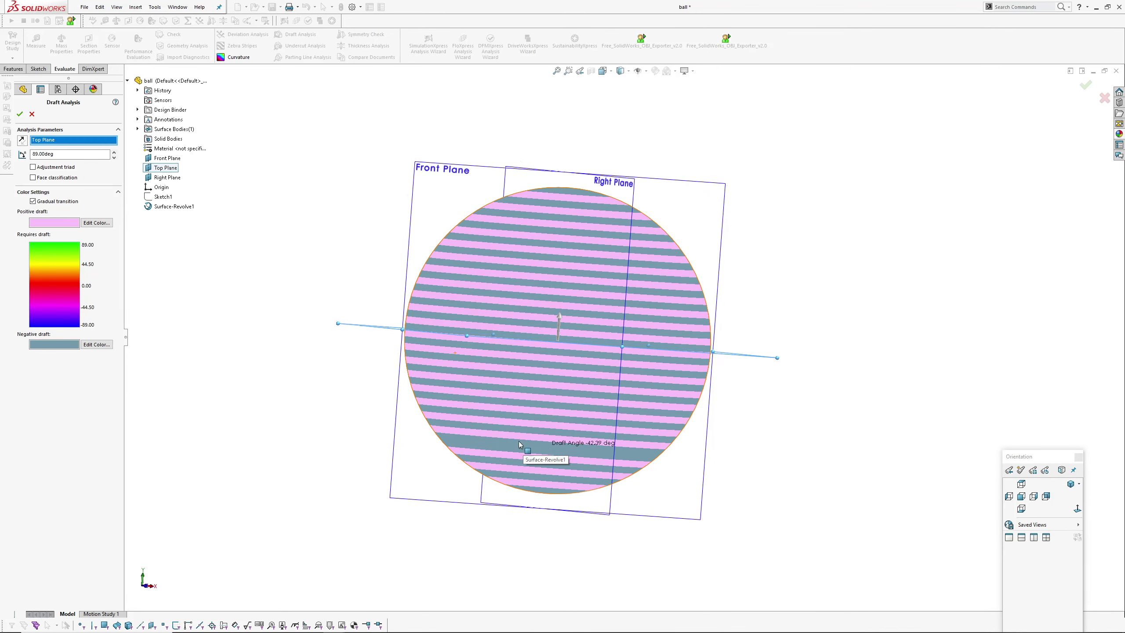
{"action": "middle_click_drag", "start_coordinate": [452, 436], "coordinate": [594, 262]}
{"action": "scroll", "coordinate": [552, 436], "scroll_direction": "down", "scroll_amount": 3}
{"action": "scroll", "coordinate": [537, 419], "scroll_direction": "up", "scroll_amount": 3}
{"action": "scroll", "coordinate": [594, 262], "scroll_direction": "down", "scroll_amount": 2}
{"action": "scroll", "coordinate": [419, 266], "scroll_direction": "up", "scroll_amount": 2}
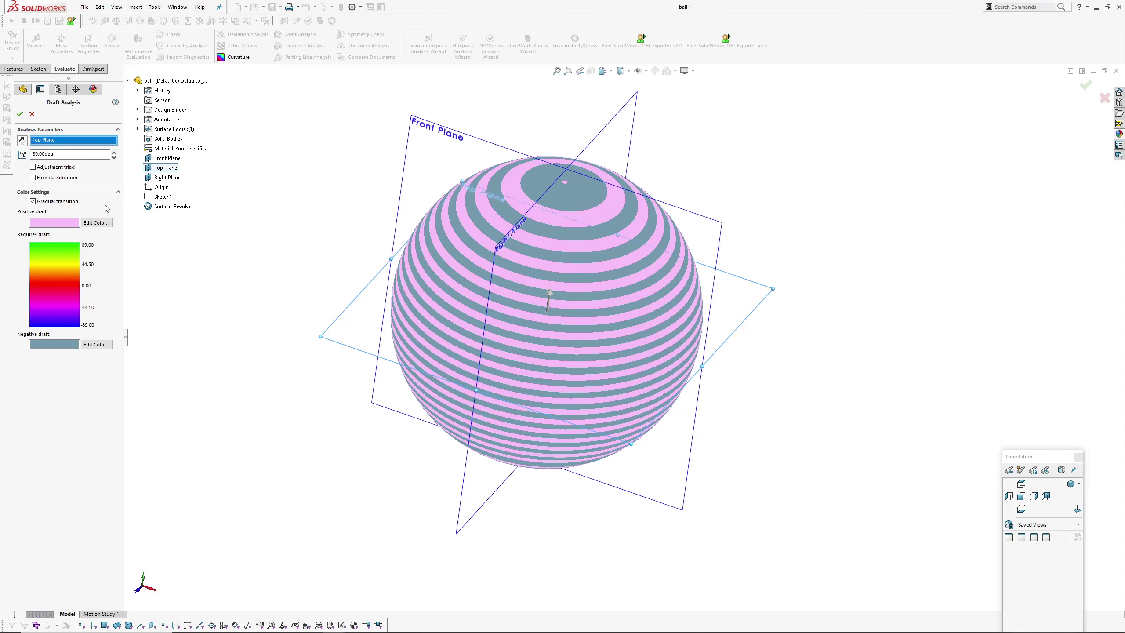
{"action": "middle_click_drag", "start_coordinate": [442, 291], "coordinate": [429, 283]}
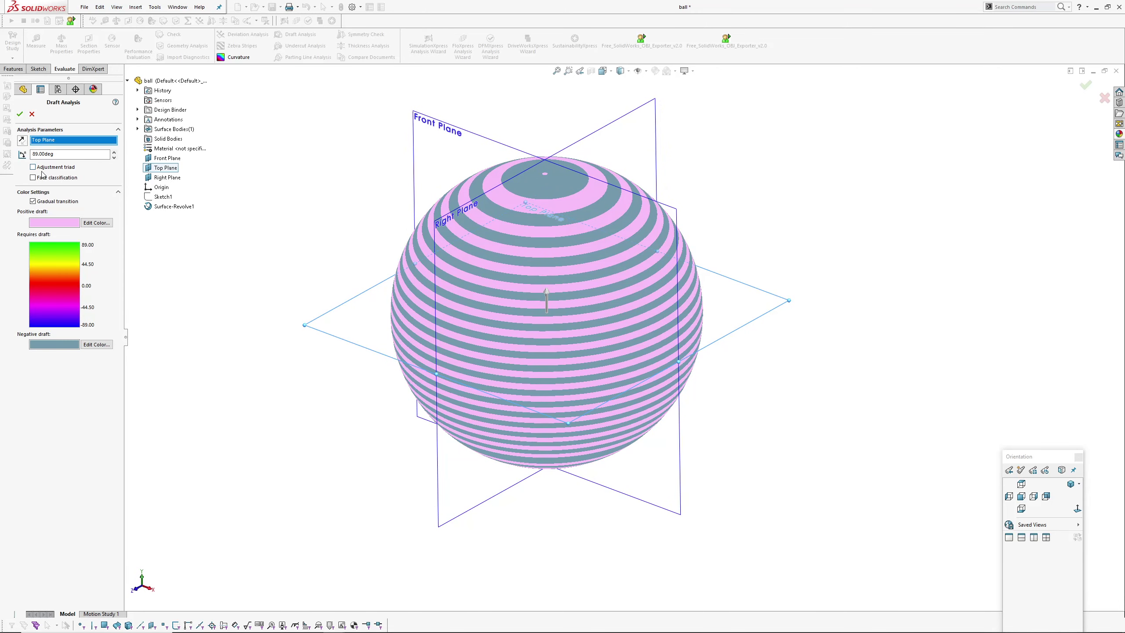
{"action": "left_click", "coordinate": [32, 114]}
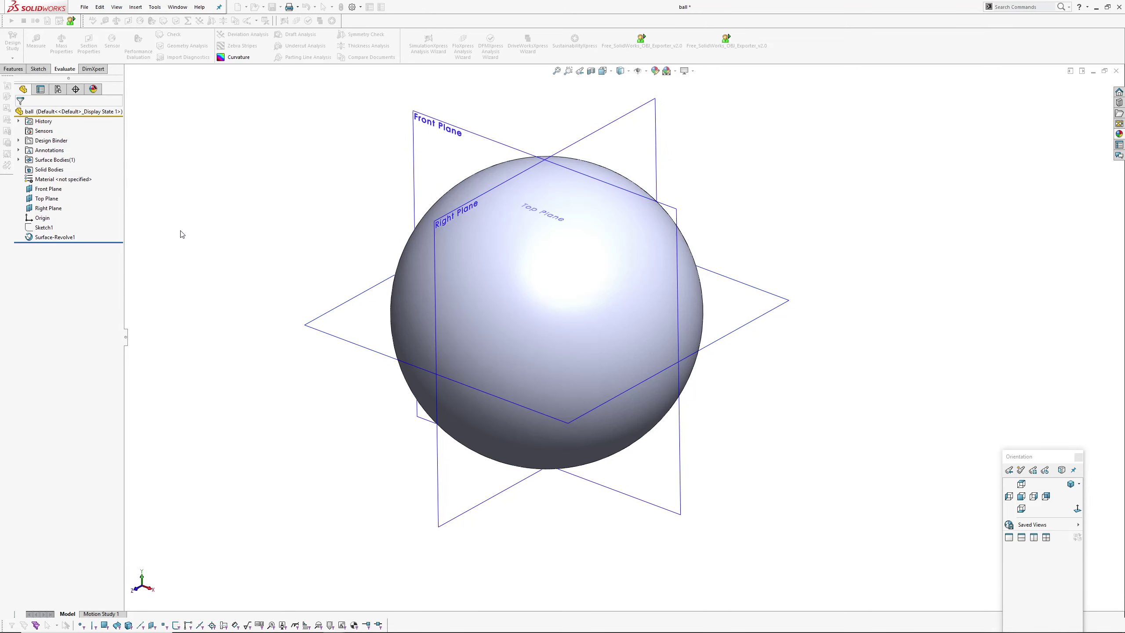
Switch to the pebble-g3sides_v002 part and show zebra stripes on it, cancelling the browse for an environment image
{"action": "key", "text": "ctrl+Tab"}
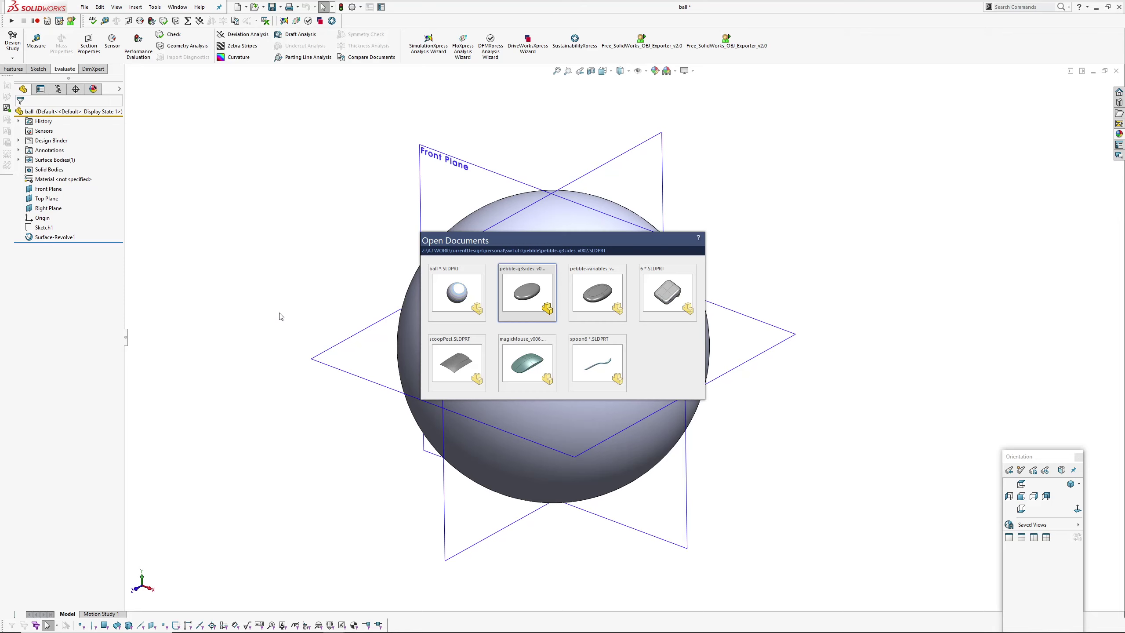
{"action": "middle_click_drag", "start_coordinate": [480, 302], "coordinate": [576, 355]}
{"action": "middle_click_drag", "start_coordinate": [611, 248], "coordinate": [579, 248], "text": "ctrl"}
{"action": "middle_click_drag", "start_coordinate": [554, 347], "coordinate": [527, 346]}
{"action": "middle_click_drag", "start_coordinate": [423, 260], "coordinate": [432, 239]}
{"action": "key", "text": "z"}
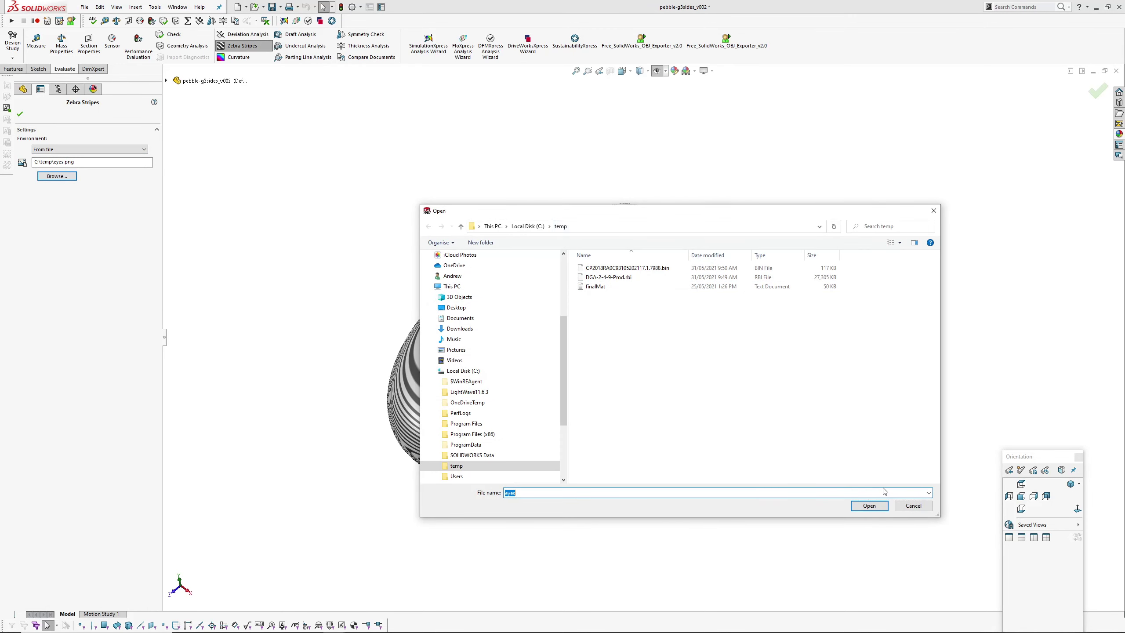
{"action": "left_click", "coordinate": [913, 506]}
{"action": "middle_click_drag", "start_coordinate": [502, 289], "coordinate": [570, 280]}
{"action": "key", "text": "Return"}
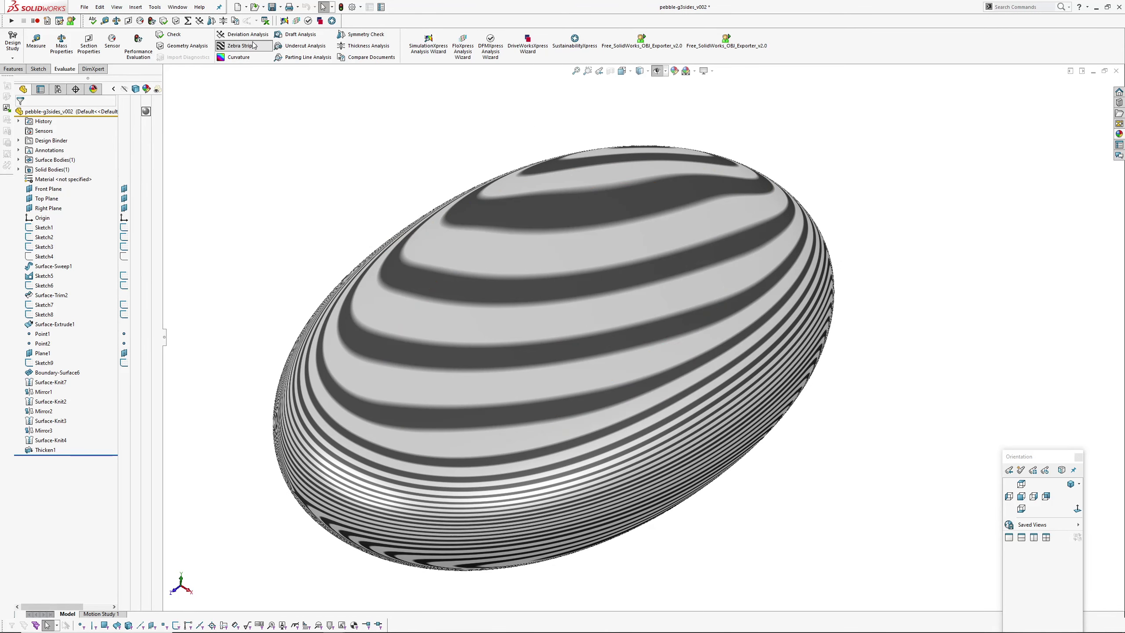
Turn off the zebra stripes and set up a draft analysis of the pebble from the Top Plane at 89 degrees with gradual transition
{"action": "left_click", "coordinate": [252, 45]}
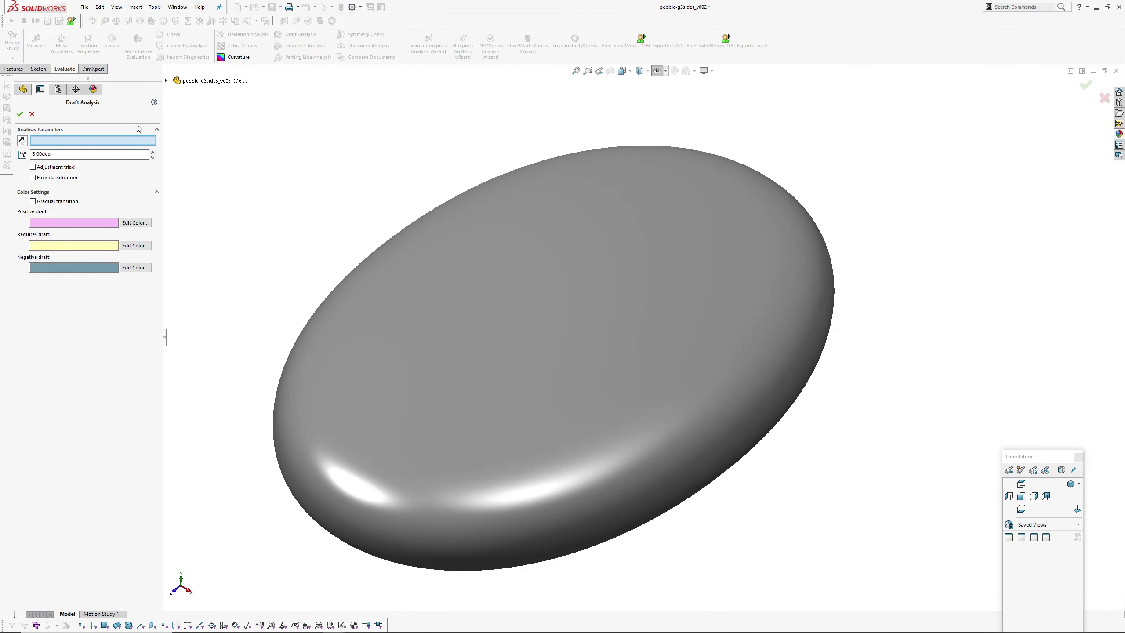
{"action": "left_click", "coordinate": [166, 81]}
{"action": "left_click", "coordinate": [203, 168]}
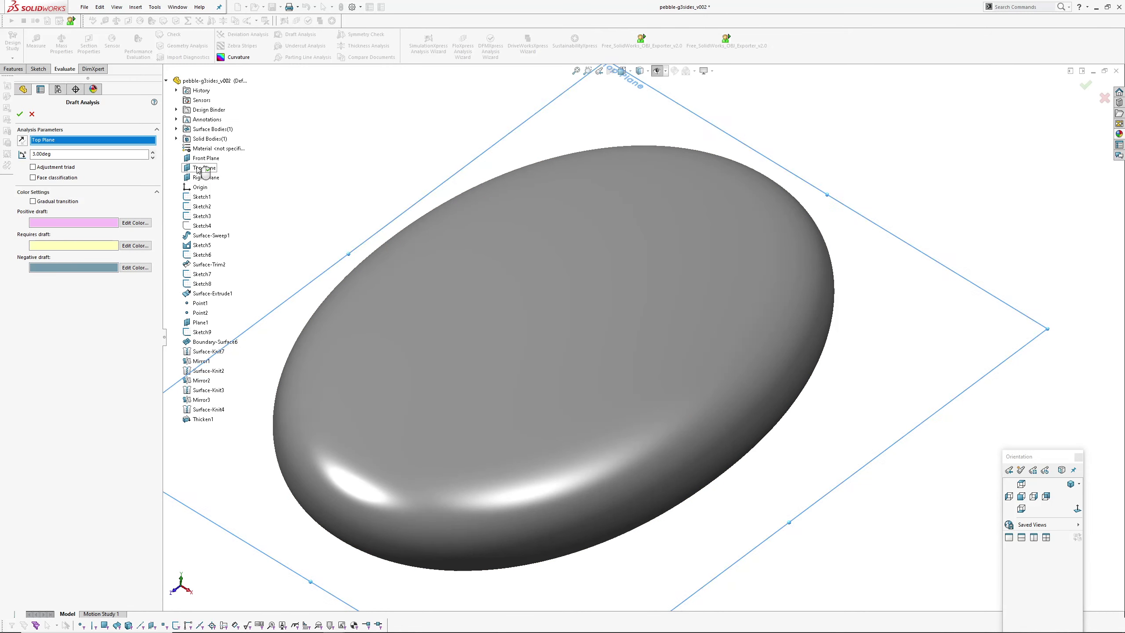
{"action": "type", "text": "89"}
{"action": "key", "text": "Return"}
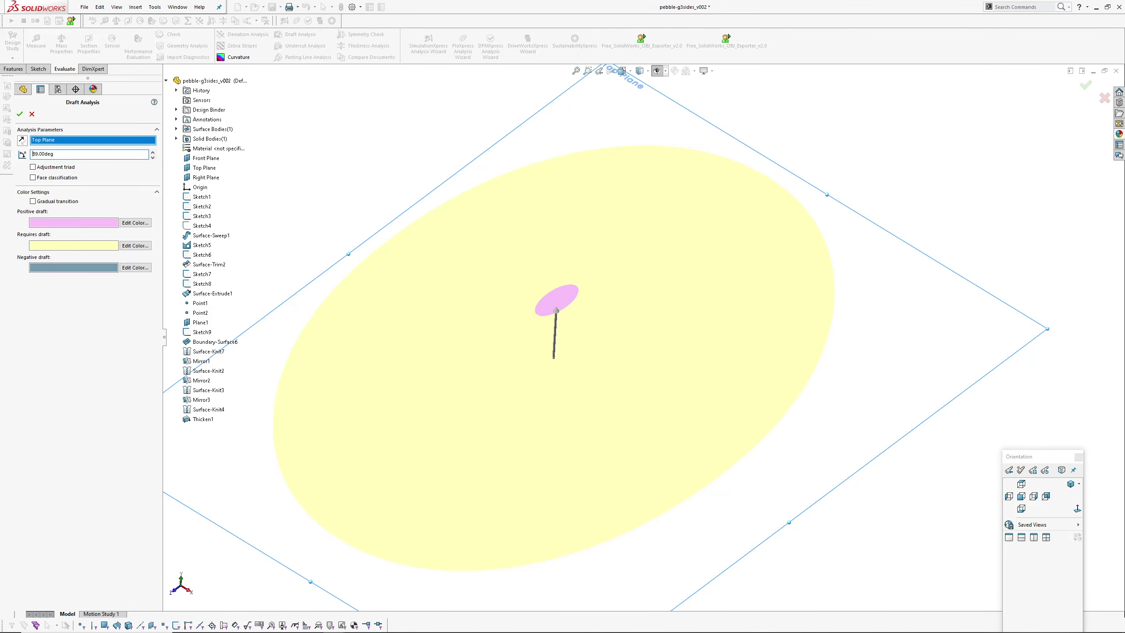
{"action": "left_click", "coordinate": [33, 201]}
{"action": "scroll", "coordinate": [604, 352], "scroll_direction": "up", "scroll_amount": 3}
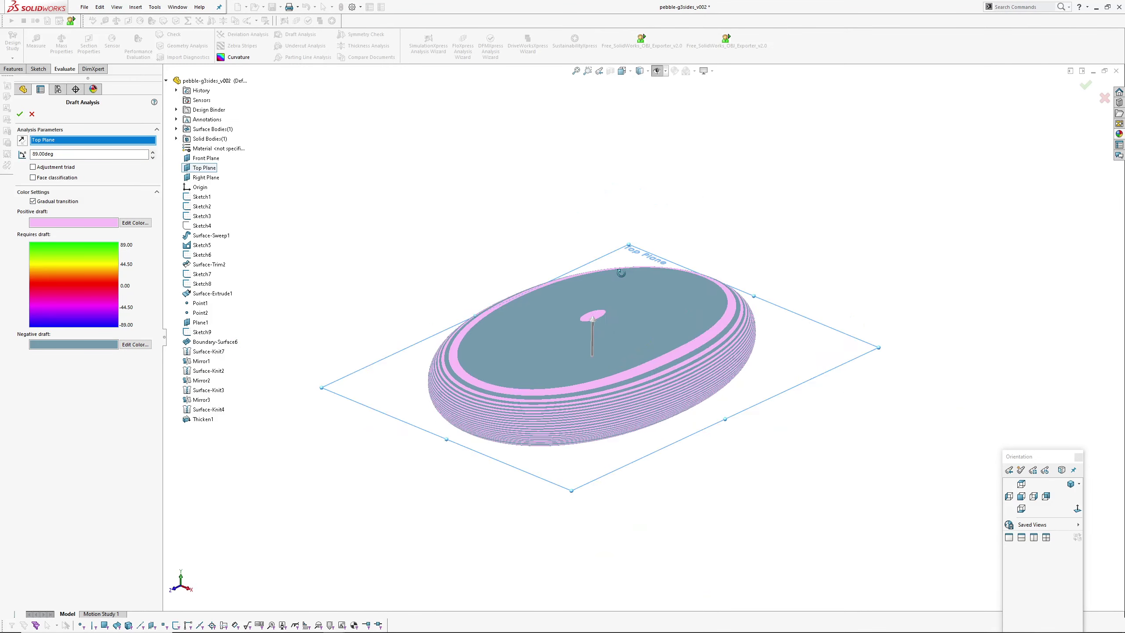
{"action": "scroll", "coordinate": [605, 352], "scroll_direction": "down", "scroll_amount": 3}
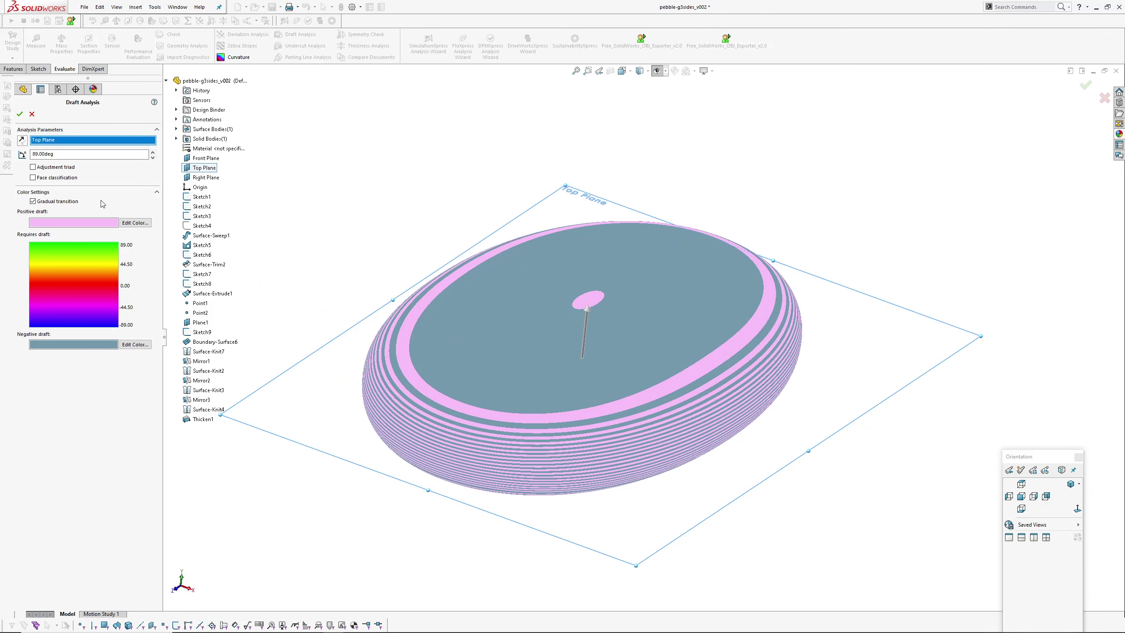
Enable the adjustment triad, tilt the draft direction away from vertical until stripes run diagonally across the pebble's top, and accept the analysis
{"action": "left_click", "coordinate": [33, 169]}
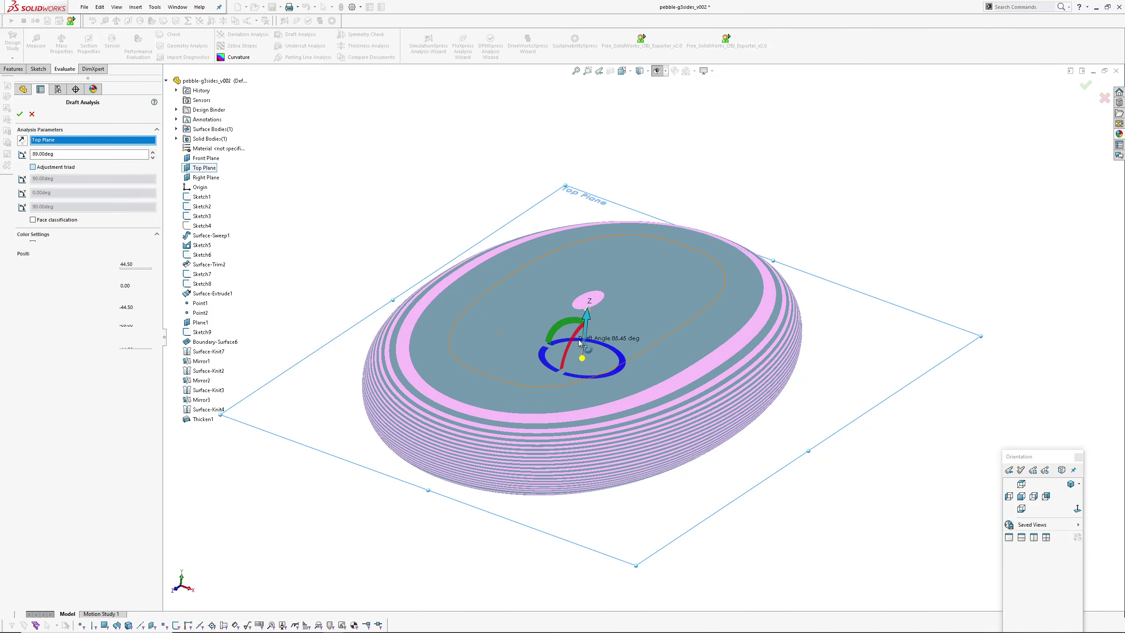
{"action": "left_click_drag", "start_coordinate": [567, 320], "coordinate": [610, 343]}
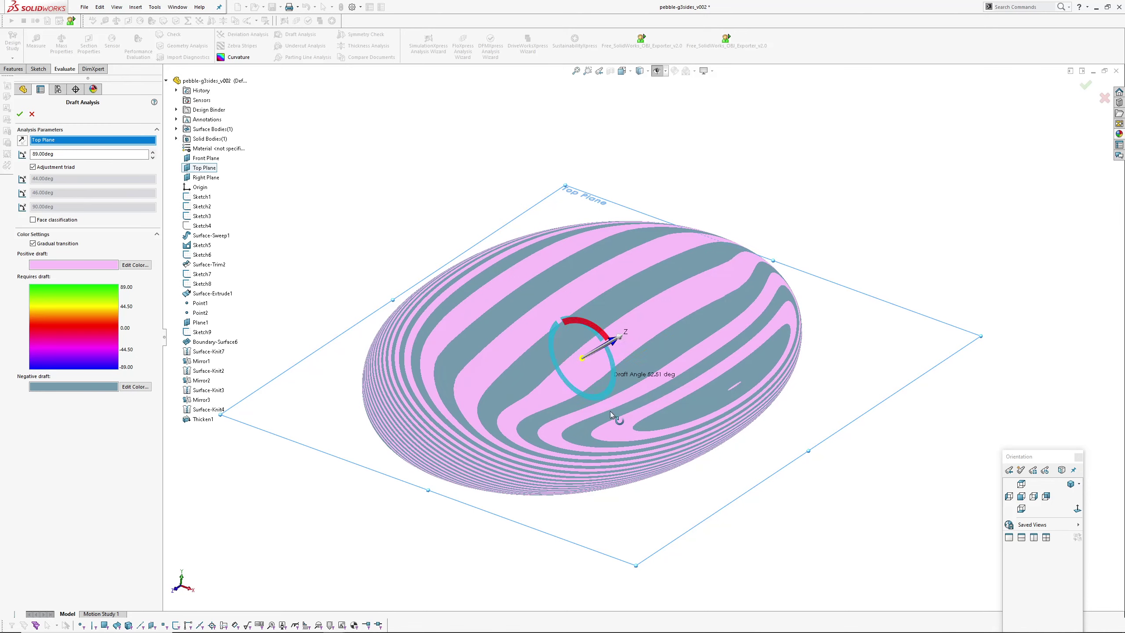
{"action": "mouse_move", "coordinate": [510, 391]}
{"action": "middle_mouse_down"}
{"action": "mouse_move", "coordinate": [516, 362]}
{"action": "mouse_move", "coordinate": [570, 351]}
{"action": "mouse_move", "coordinate": [523, 361]}
{"action": "mouse_move", "coordinate": [511, 401]}
{"action": "middle_mouse_up"}
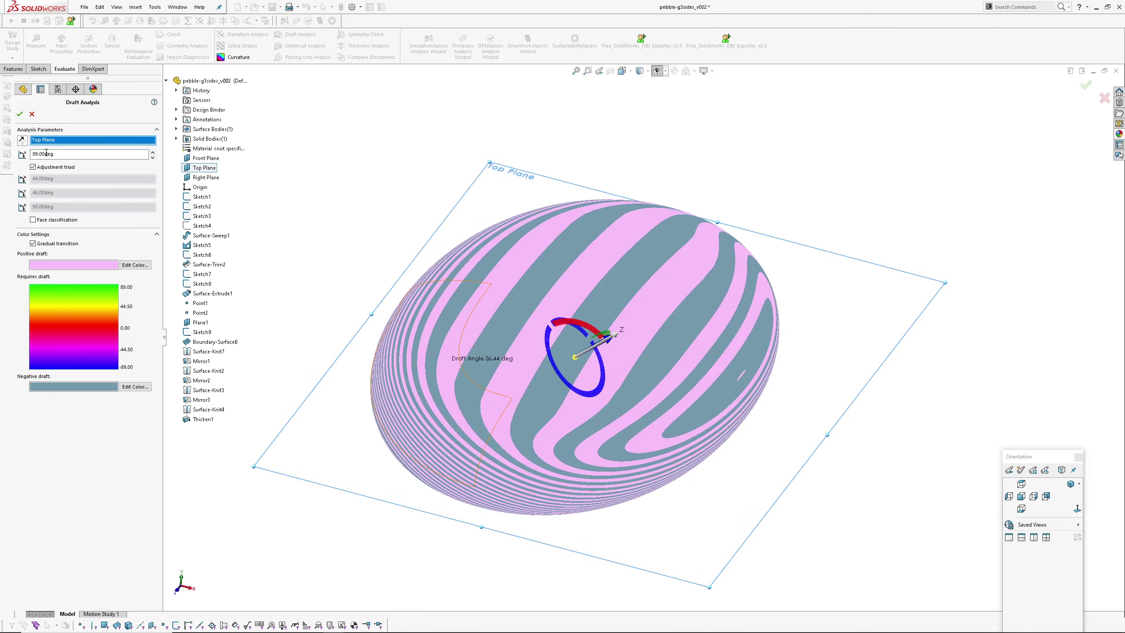
{"action": "left_click", "coordinate": [20, 114]}
{"action": "middle_click_drag", "start_coordinate": [642, 363], "coordinate": [719, 350]}
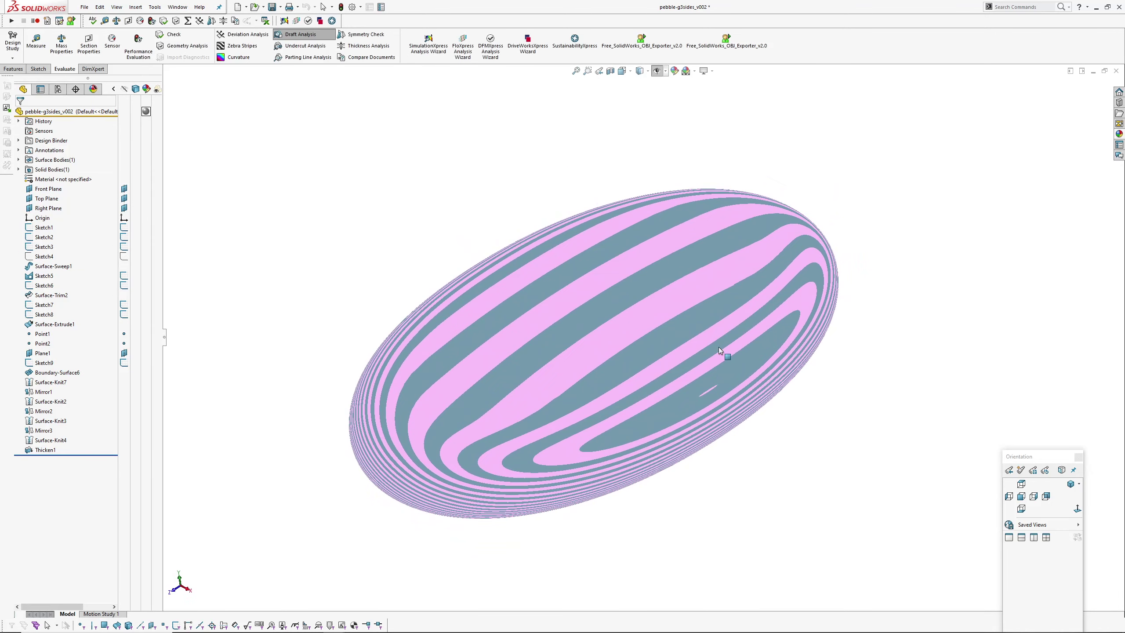
Set the 7.75 dimension in Sketch9 to 6 with the draft analysis displayed
{"action": "left_click", "coordinate": [238, 305]}
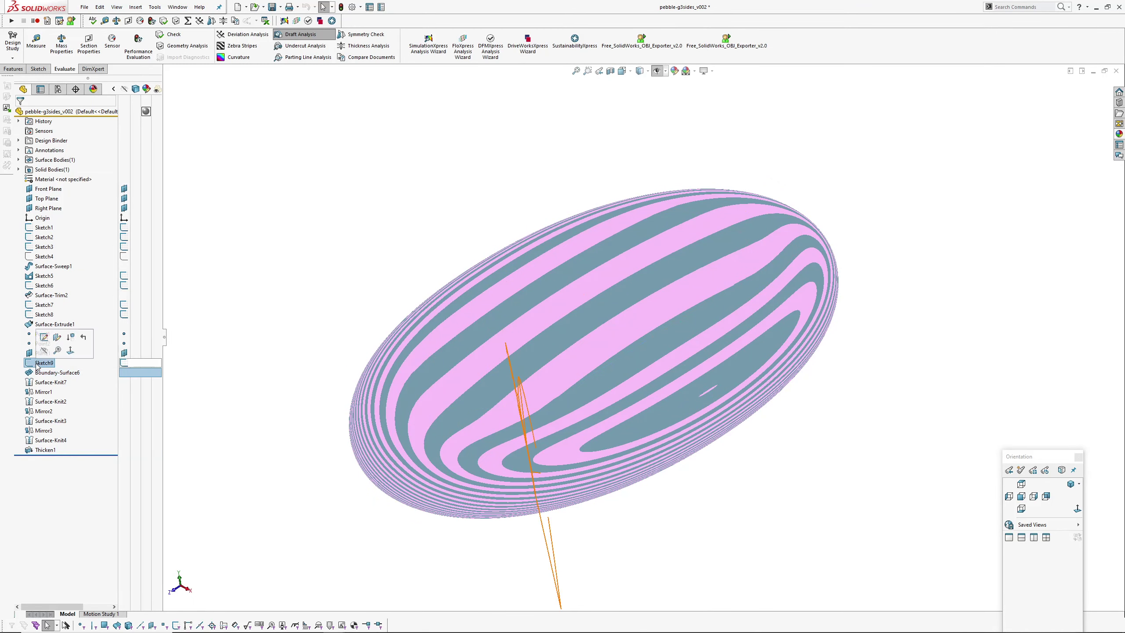
{"action": "left_click", "coordinate": [44, 363]}
{"action": "mouse_move", "coordinate": [519, 351]}
{"action": "middle_mouse_down"}
{"action": "mouse_move", "coordinate": [579, 295]}
{"action": "mouse_move", "coordinate": [615, 328]}
{"action": "middle_mouse_up"}
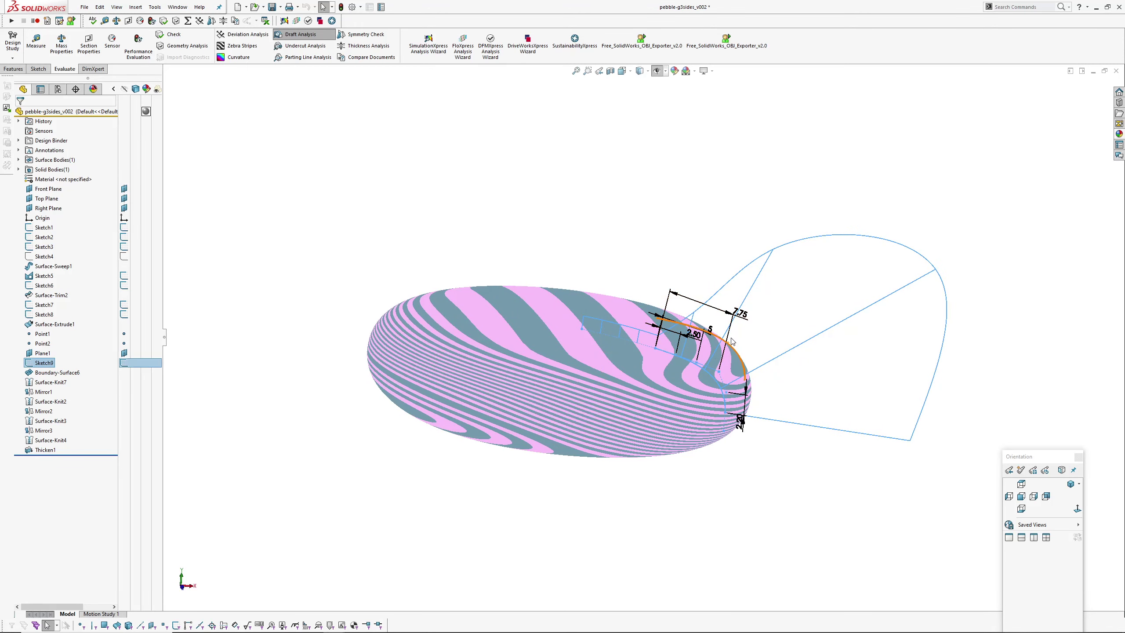
{"action": "scroll", "coordinate": [732, 341], "scroll_direction": "down", "scroll_amount": 2}
{"action": "double_click", "coordinate": [740, 306]}
{"action": "type", "text": "6"}
{"action": "key", "text": "Return"}
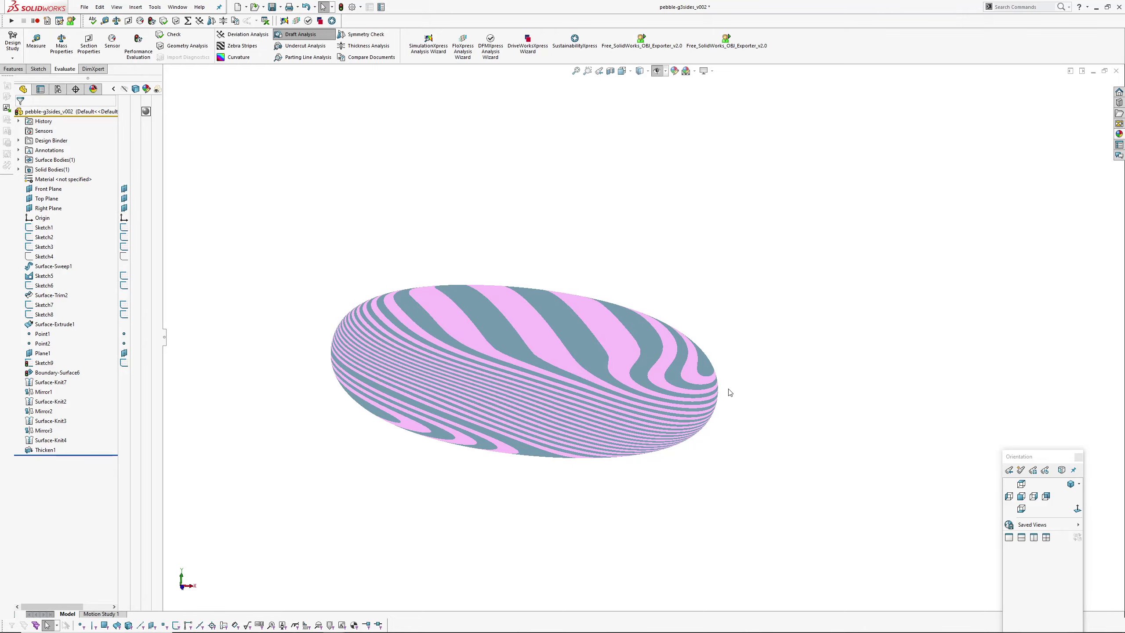
Inspect the draft stripes on the pebble's top and side, and turn off the draft analysis display
{"action": "middle_click_drag", "start_coordinate": [729, 392], "coordinate": [712, 444]}
{"action": "scroll", "coordinate": [713, 446], "scroll_direction": "down", "scroll_amount": 2}
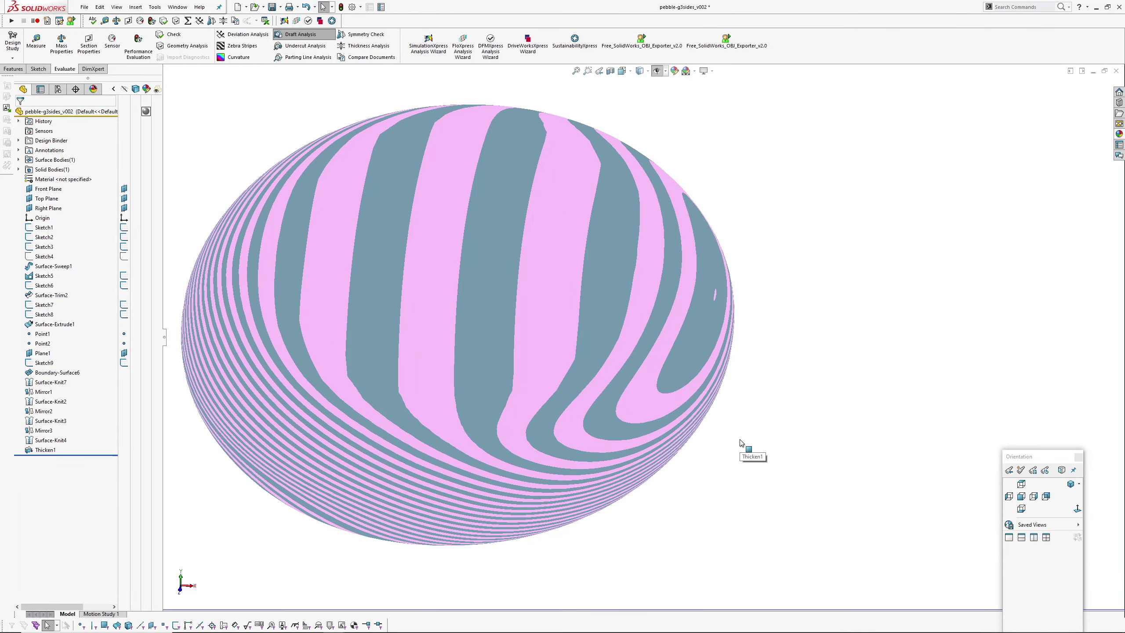
{"action": "middle_click_drag", "start_coordinate": [488, 413], "coordinate": [542, 446]}
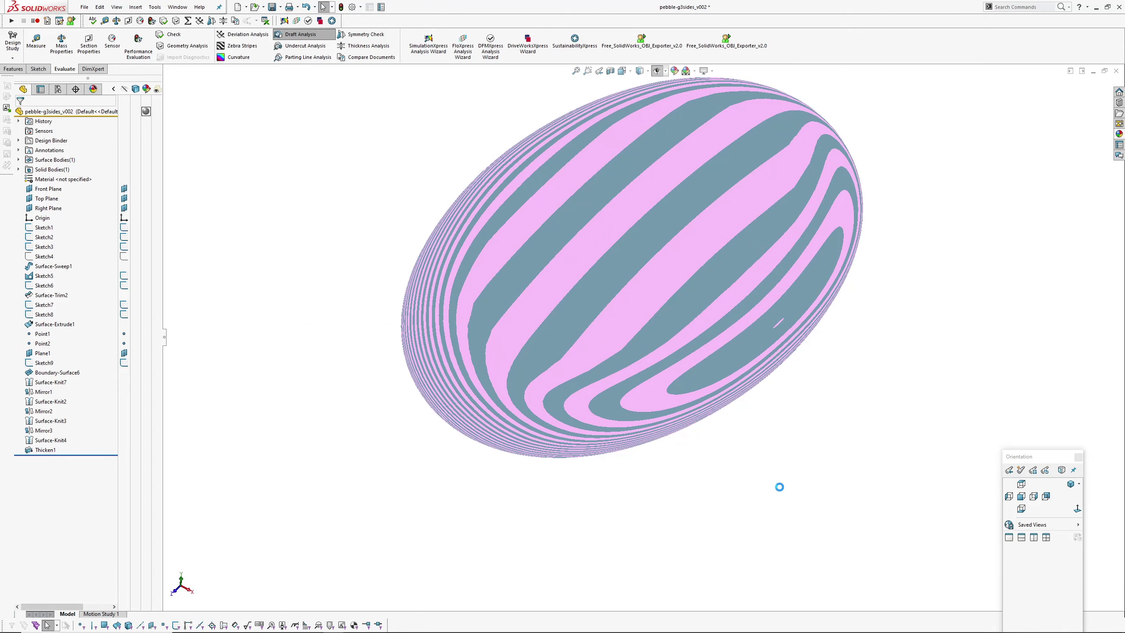
{"action": "middle_click_drag", "start_coordinate": [543, 352], "coordinate": [660, 315]}
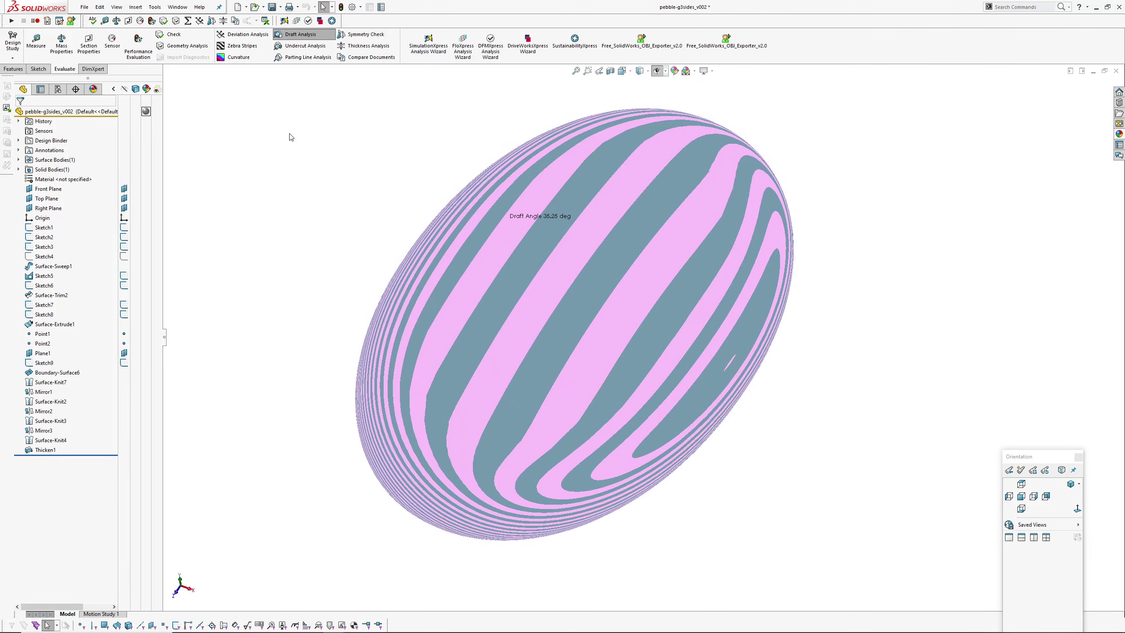
{"action": "left_click", "coordinate": [294, 36]}
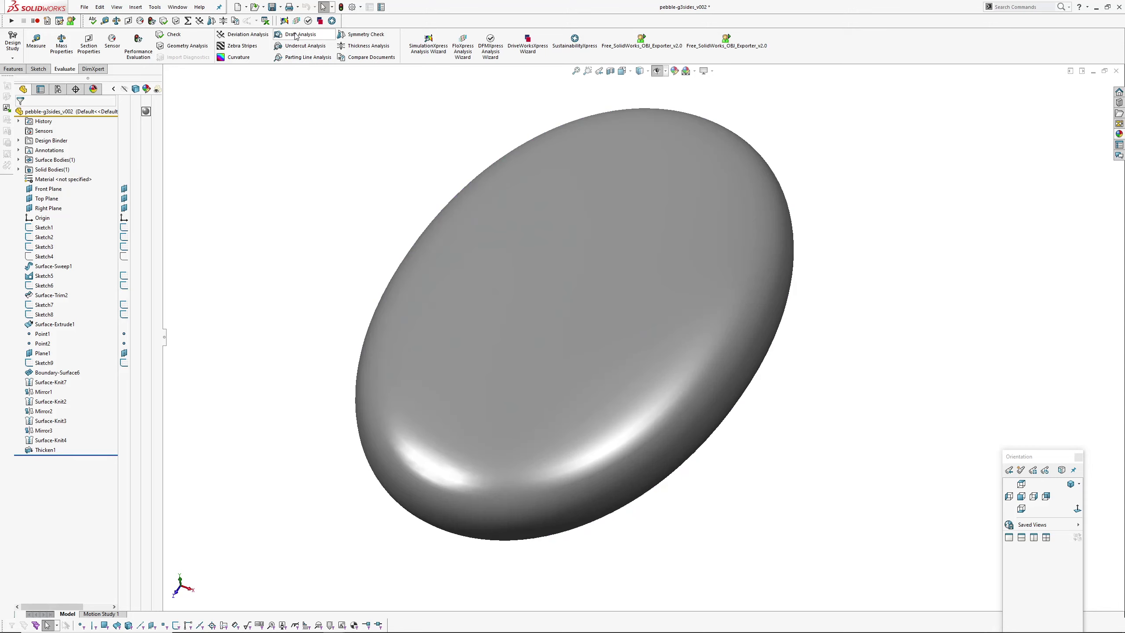
Try switching gradual transition off and back on in a new draft analysis, and cancel it
{"action": "left_click", "coordinate": [295, 36]}
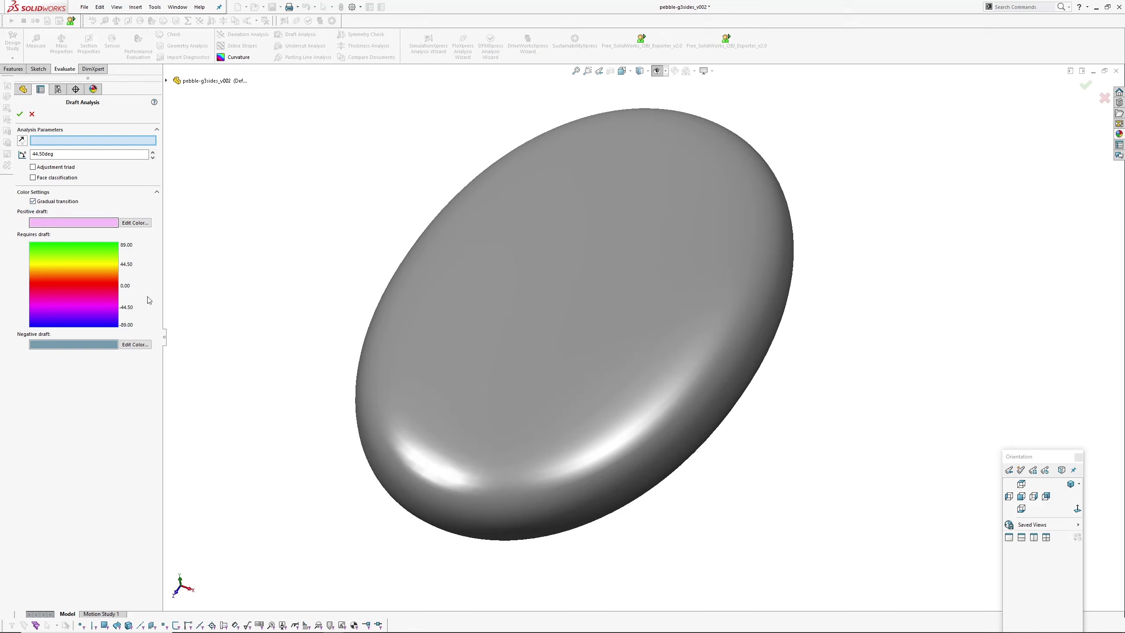
{"action": "left_click", "coordinate": [33, 201]}
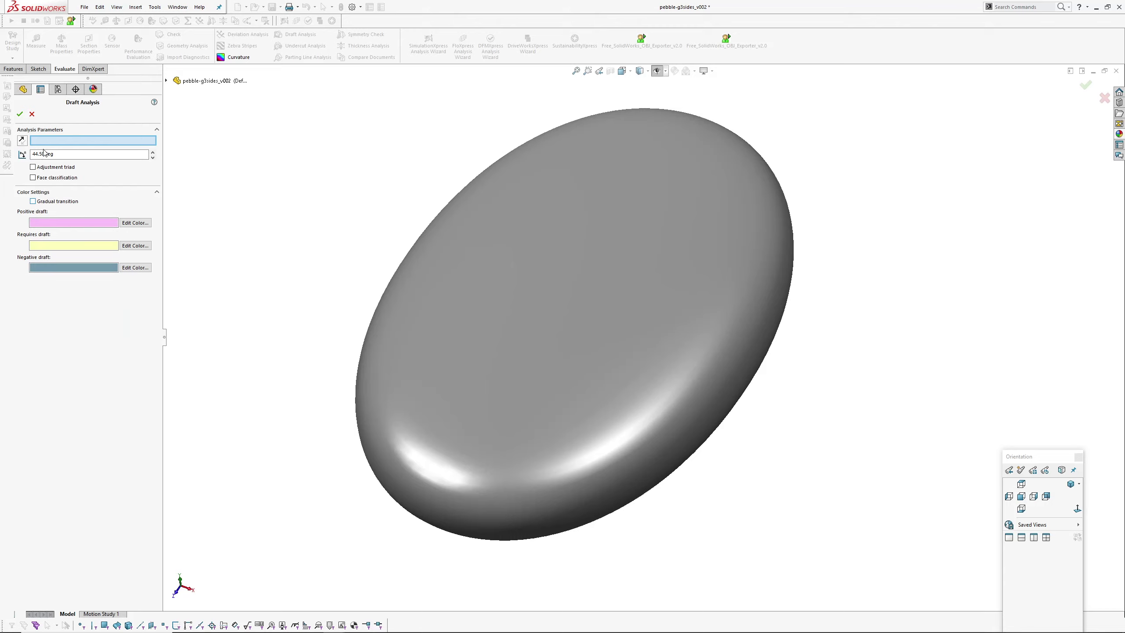
{"action": "left_click", "coordinate": [33, 201]}
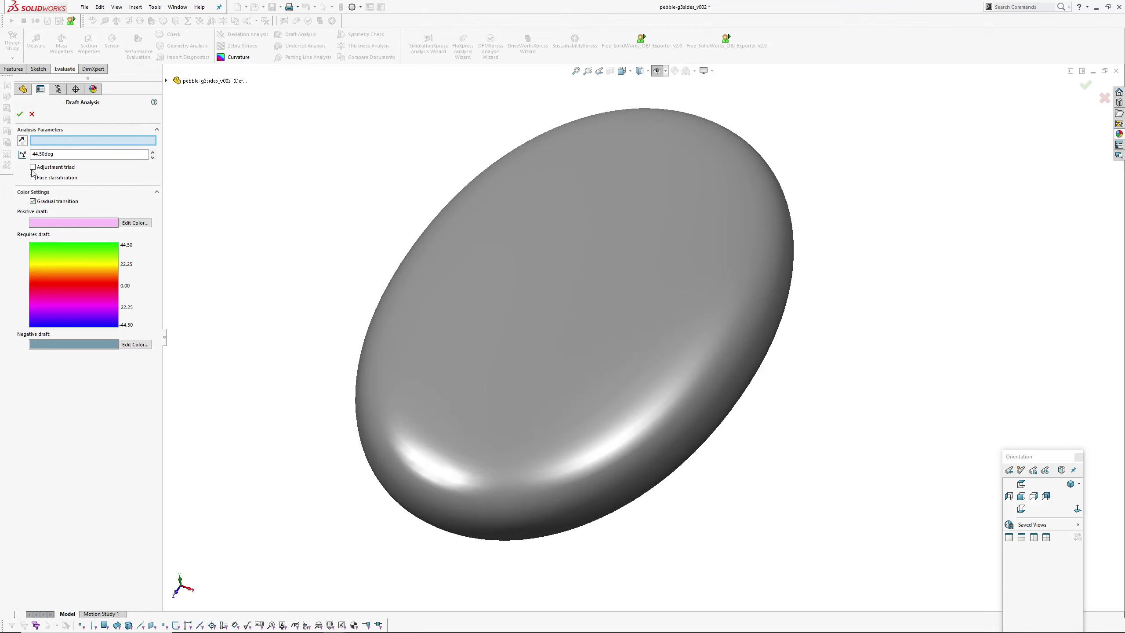
{"action": "left_click", "coordinate": [32, 114]}
Switch to the magicMouse_v006 part, inspect a draft analysis from the Right Plane at 89 degrees, and cancel it
{"action": "key", "text": "ctrl+Tab"}
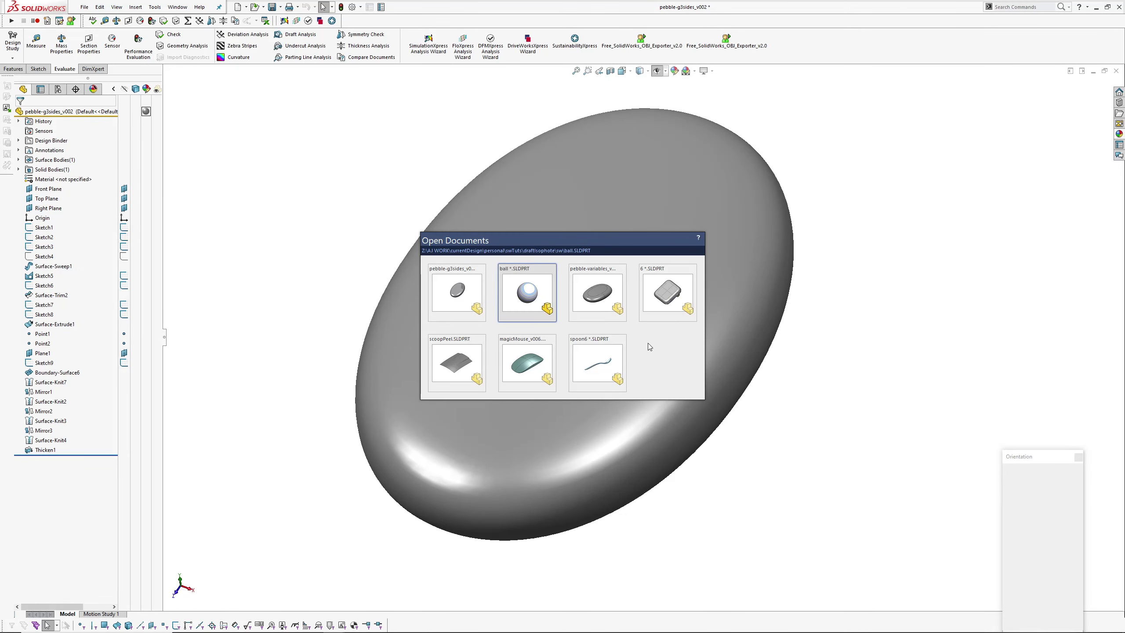
{"action": "left_click", "coordinate": [534, 363]}
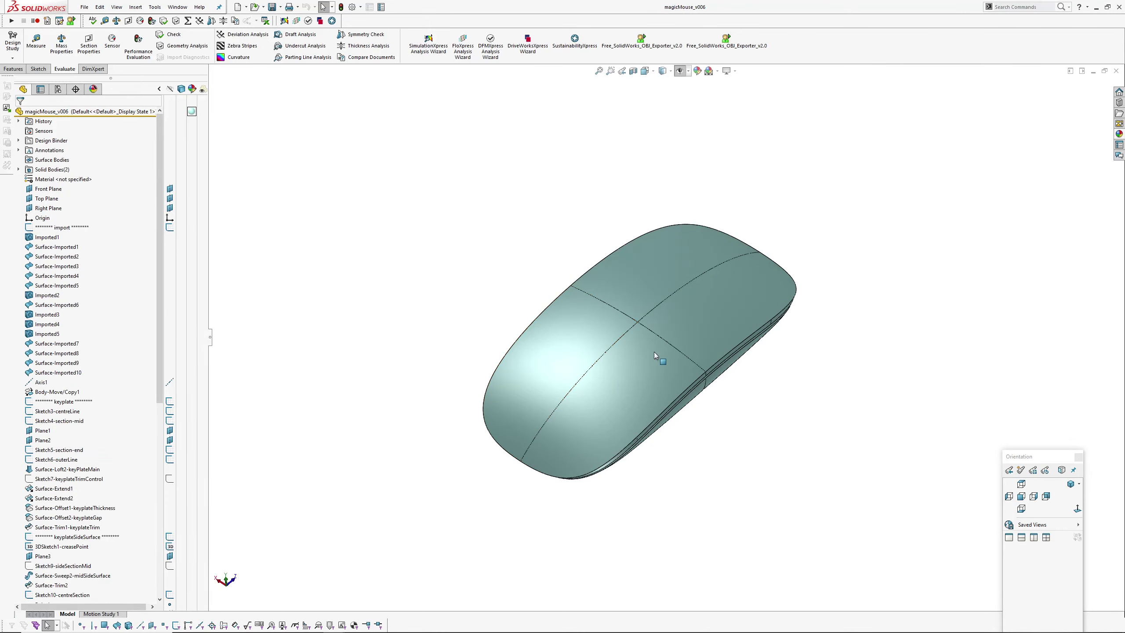
{"action": "middle_click_drag", "start_coordinate": [484, 191], "coordinate": [448, 195]}
{"action": "middle_click_drag", "start_coordinate": [568, 347], "coordinate": [504, 250]}
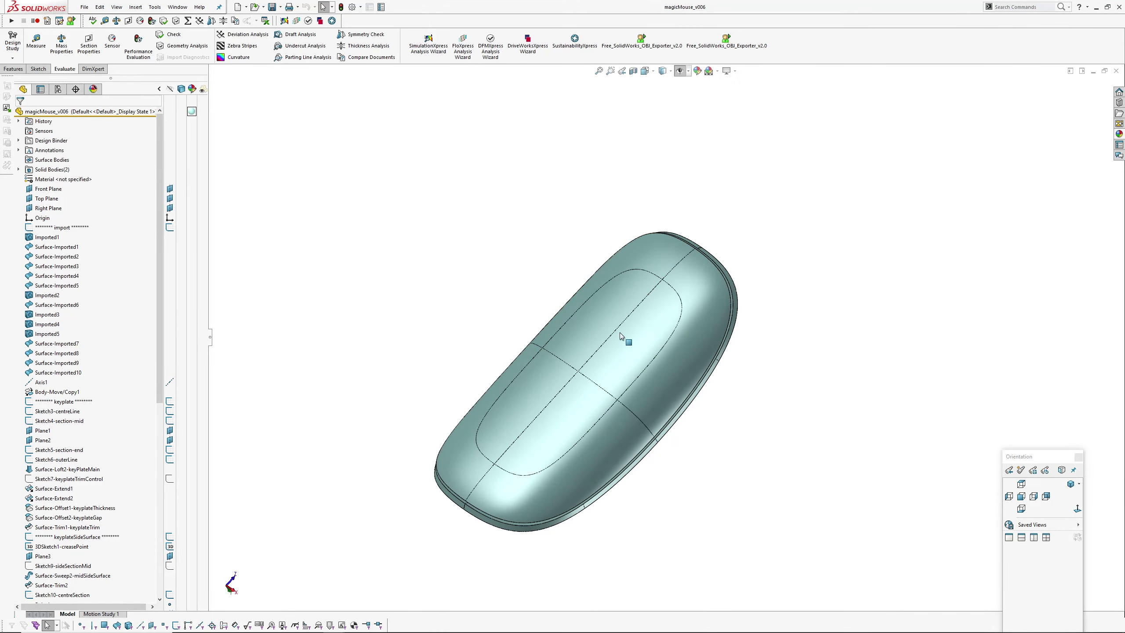
{"action": "middle_click_drag", "start_coordinate": [621, 334], "coordinate": [545, 261]}
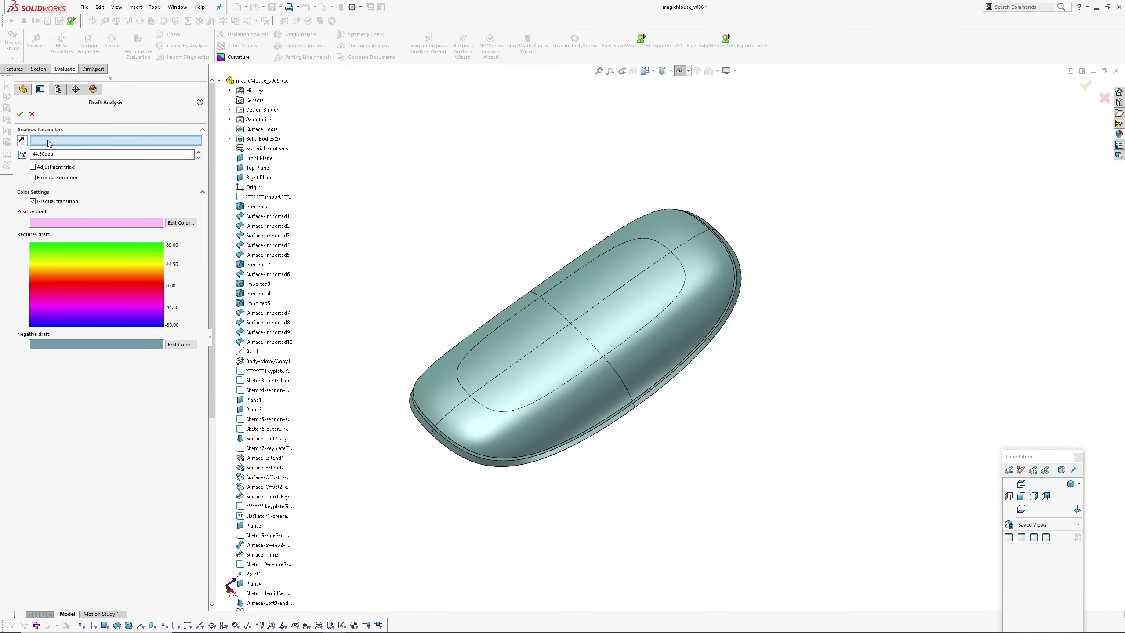
{"action": "left_click", "coordinate": [259, 177]}
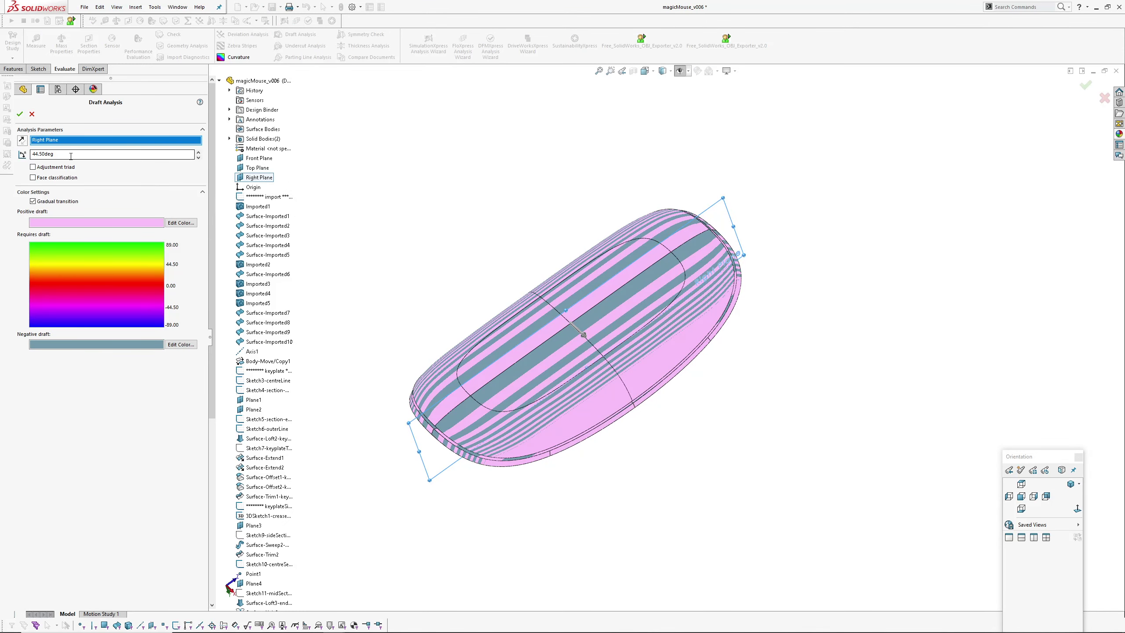
{"action": "type", "text": "89"}
{"action": "key", "text": "Return"}
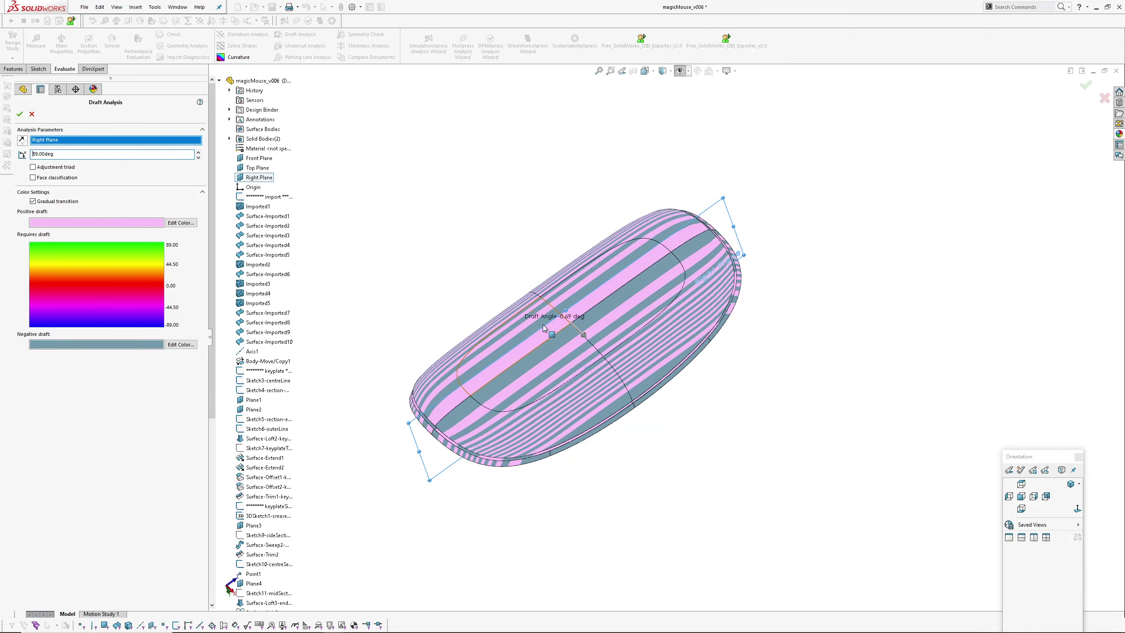
{"action": "middle_click_drag", "start_coordinate": [543, 324], "coordinate": [460, 273]}
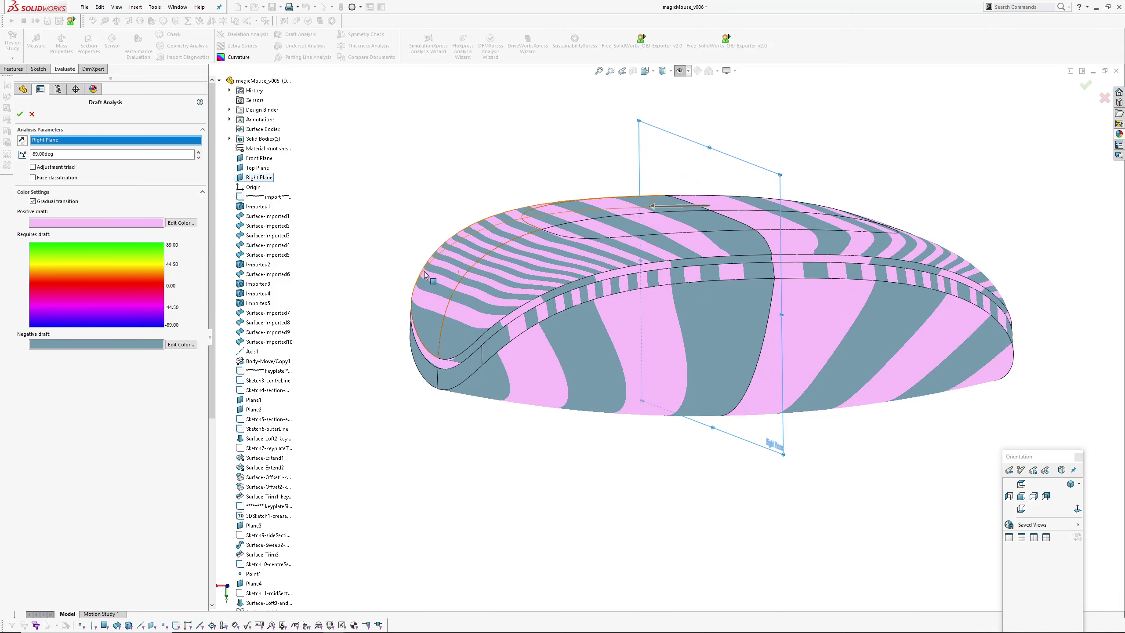
{"action": "left_click", "coordinate": [32, 115]}
Show zebra stripes on the mouse using the From file environment and examine the stripe flow across its surfaces
{"action": "middle_click_drag", "start_coordinate": [364, 244], "coordinate": [455, 290]}
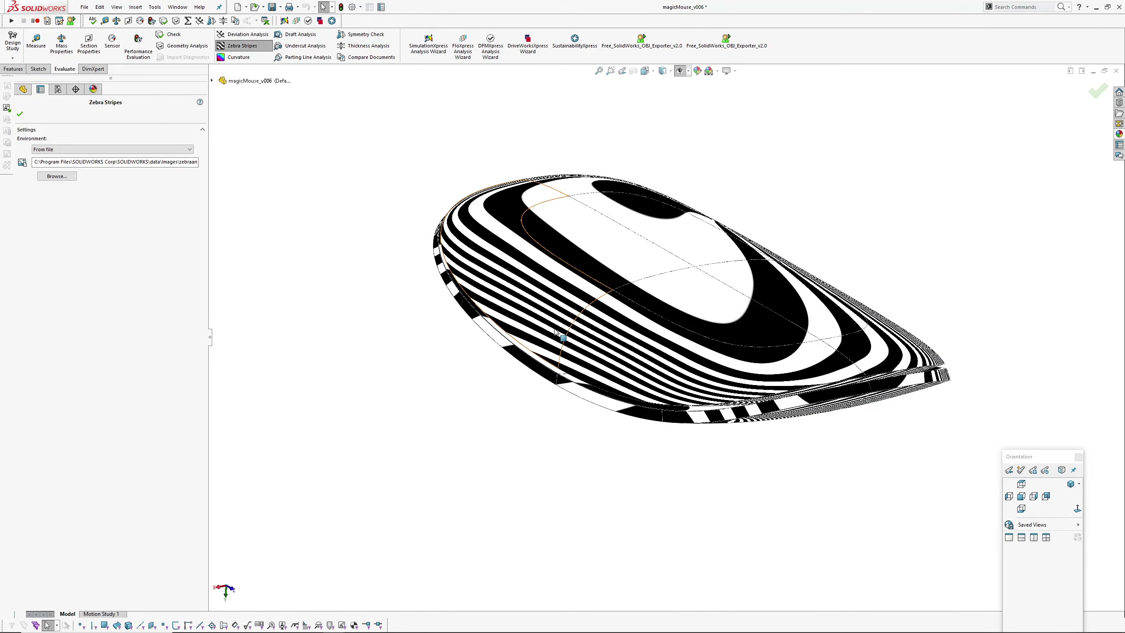
{"action": "middle_click_drag", "start_coordinate": [556, 330], "coordinate": [584, 255]}
{"action": "scroll", "coordinate": [569, 328], "scroll_direction": "down", "scroll_amount": 4}
{"action": "key", "text": "Return"}
{"action": "scroll", "coordinate": [605, 249], "scroll_direction": "up", "scroll_amount": 4}
{"action": "scroll", "coordinate": [590, 324], "scroll_direction": "down", "scroll_amount": 4}
{"action": "middle_click_drag", "start_coordinate": [590, 324], "coordinate": [517, 258]}
{"action": "scroll", "coordinate": [440, 221], "scroll_direction": "up", "scroll_amount": 3}
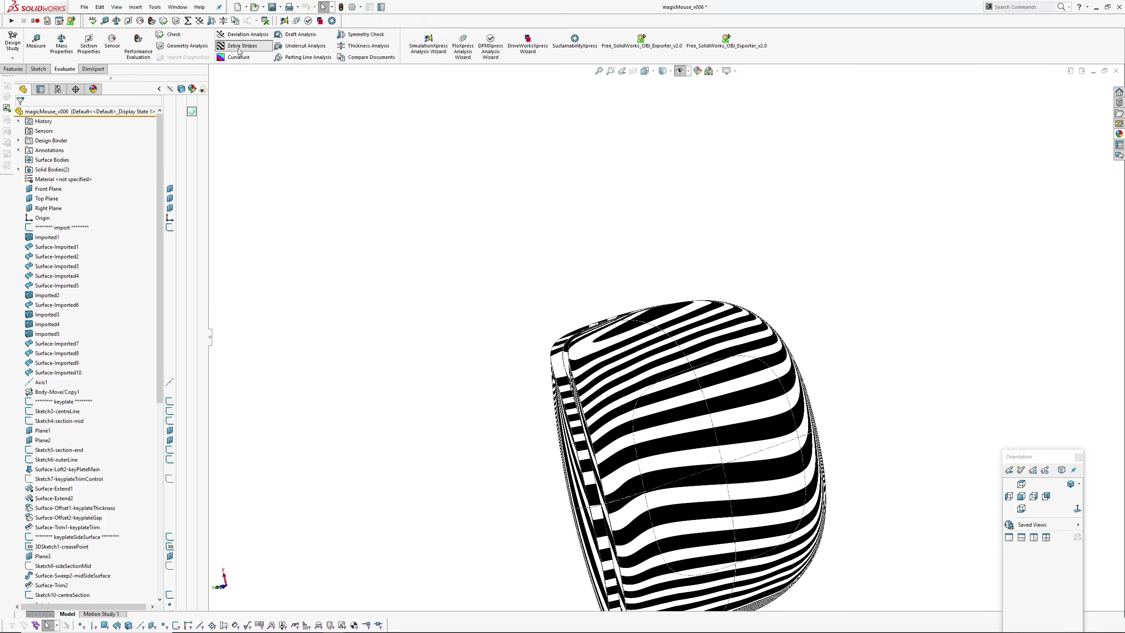
Turn off the zebra stripes on the mouse and switch to the spoon6 part
{"action": "left_click", "coordinate": [241, 46]}
{"action": "scroll", "coordinate": [454, 251], "scroll_direction": "up", "scroll_amount": 2}
{"action": "mouse_move", "coordinate": [460, 262]}
{"action": "middle_mouse_down"}
{"action": "mouse_move", "coordinate": [534, 379]}
{"action": "mouse_move", "coordinate": [550, 286]}
{"action": "mouse_move", "coordinate": [578, 495]}
{"action": "mouse_move", "coordinate": [670, 495]}
{"action": "middle_mouse_up"}
{"action": "key", "text": "ctrl+Tab"}
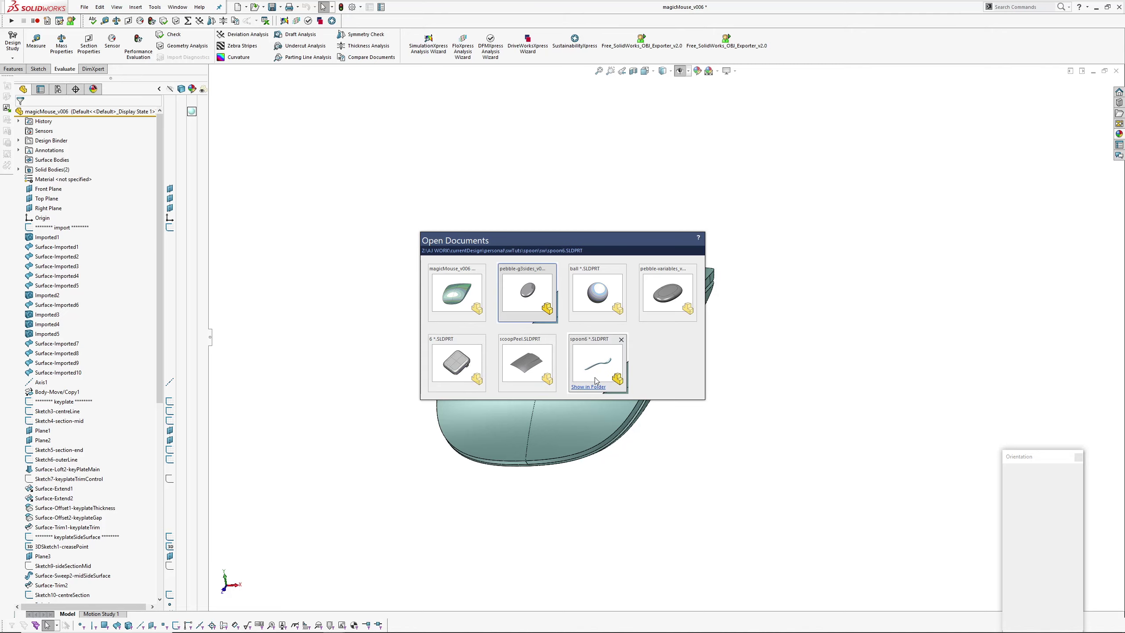
{"action": "left_click", "coordinate": [599, 357]}
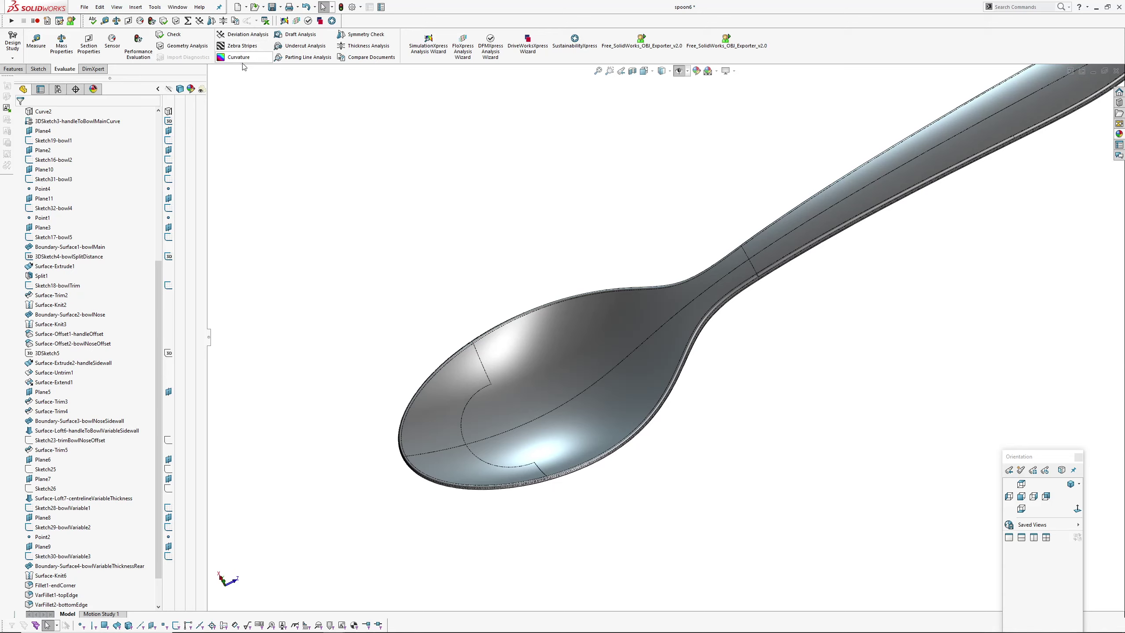
Start a draft analysis of the spoon from the Top Plane at 89 degrees with gradual transition and inspect the bowl
{"action": "left_click", "coordinate": [291, 39]}
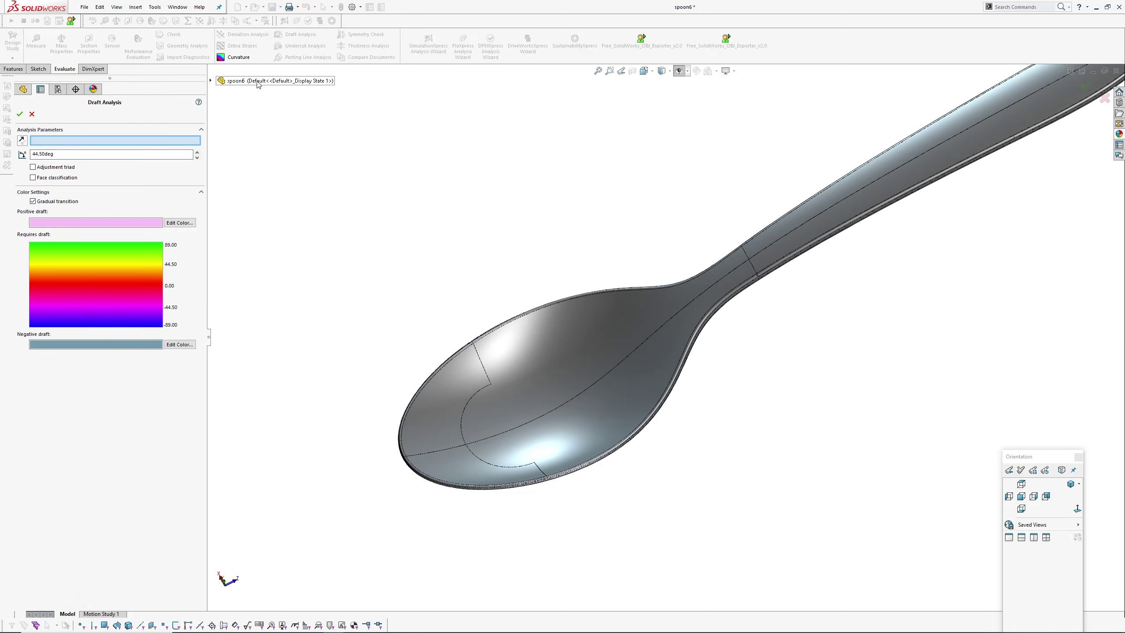
{"action": "left_click", "coordinate": [210, 82]}
{"action": "left_click", "coordinate": [256, 167]}
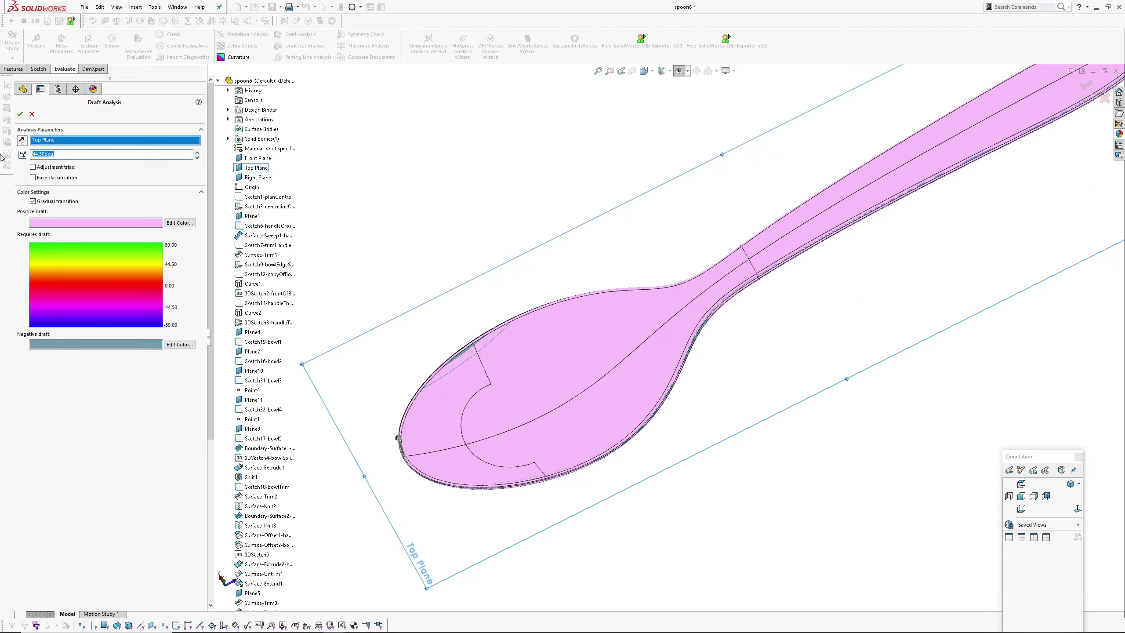
{"action": "type", "text": "89"}
{"action": "key", "text": "Return"}
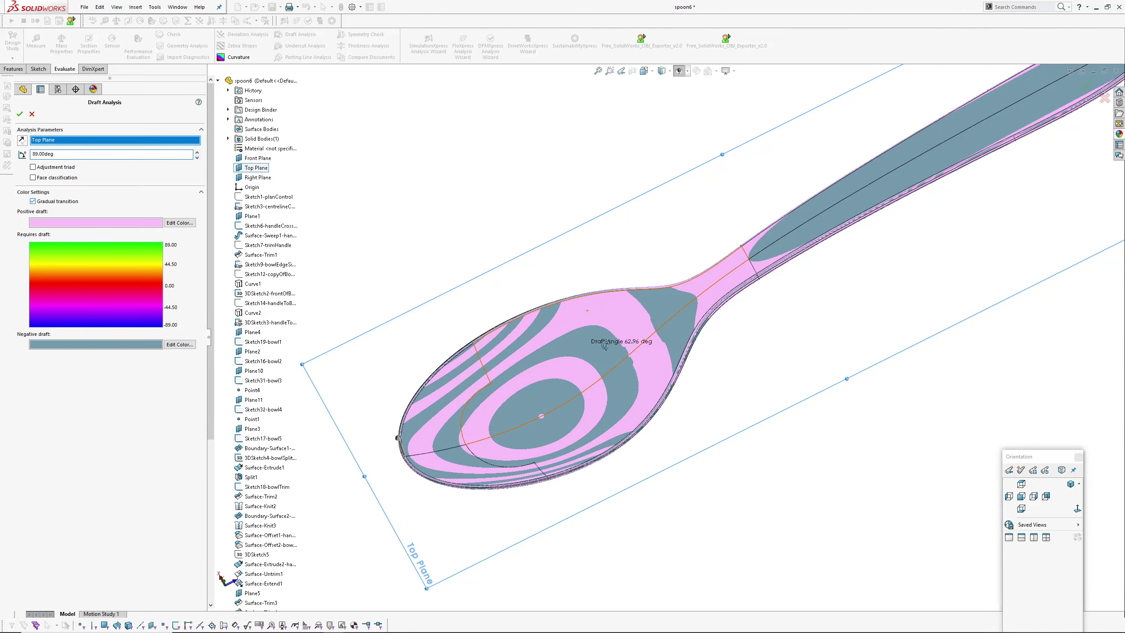
{"action": "middle_click_drag", "start_coordinate": [605, 345], "coordinate": [624, 345]}
{"action": "right_click", "coordinate": [62, 144]}
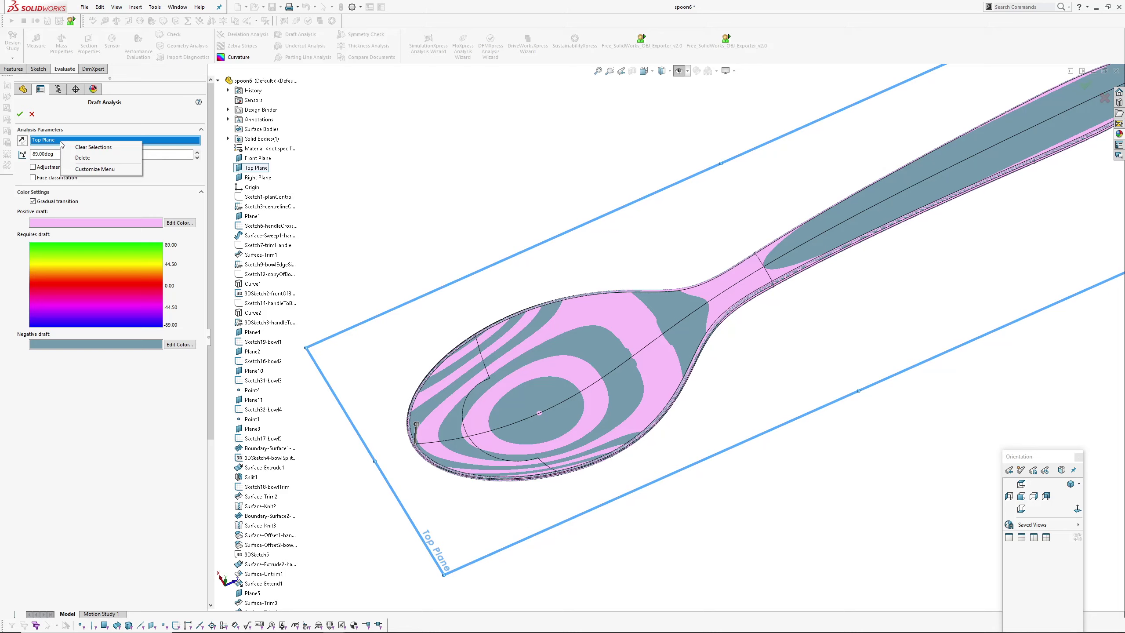
{"action": "left_click", "coordinate": [385, 171]}
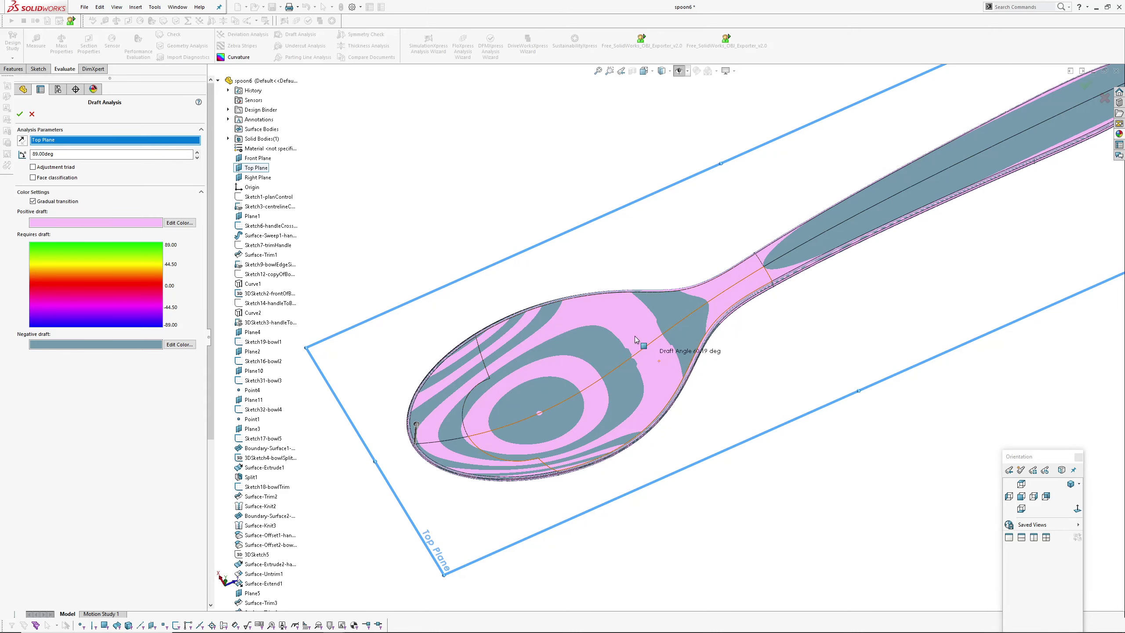
{"action": "middle_click_drag", "start_coordinate": [501, 383], "coordinate": [498, 410]}
Replace the draft analysis direction with the Right Plane and view the stripes on the spoon
{"action": "right_click", "coordinate": [66, 145]}
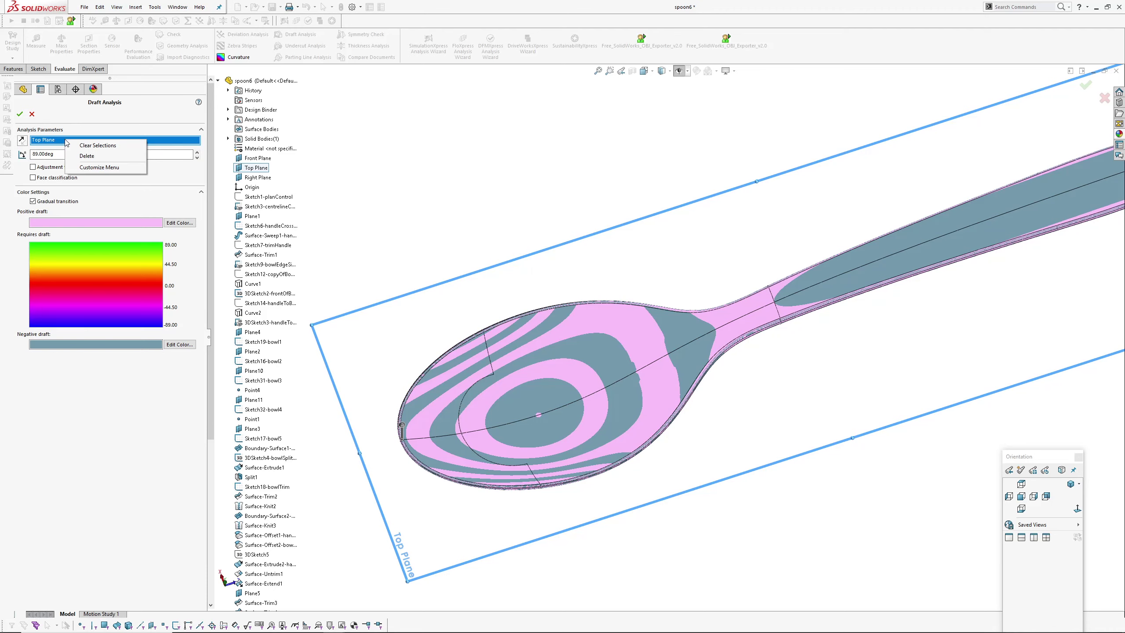
{"action": "left_click", "coordinate": [98, 145]}
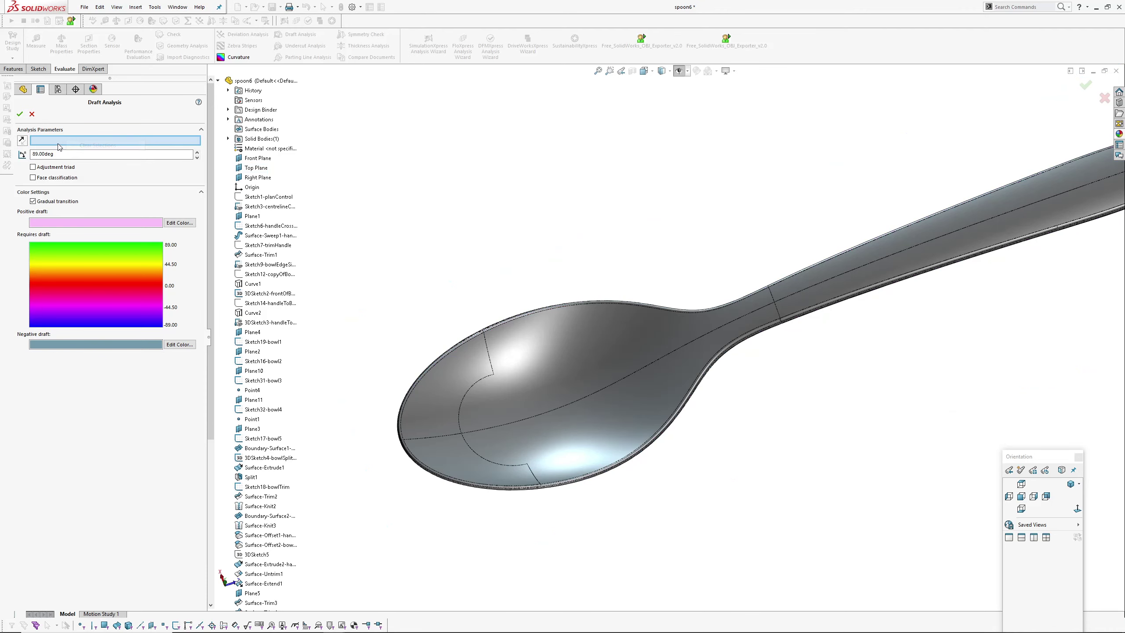
{"action": "left_click", "coordinate": [251, 178]}
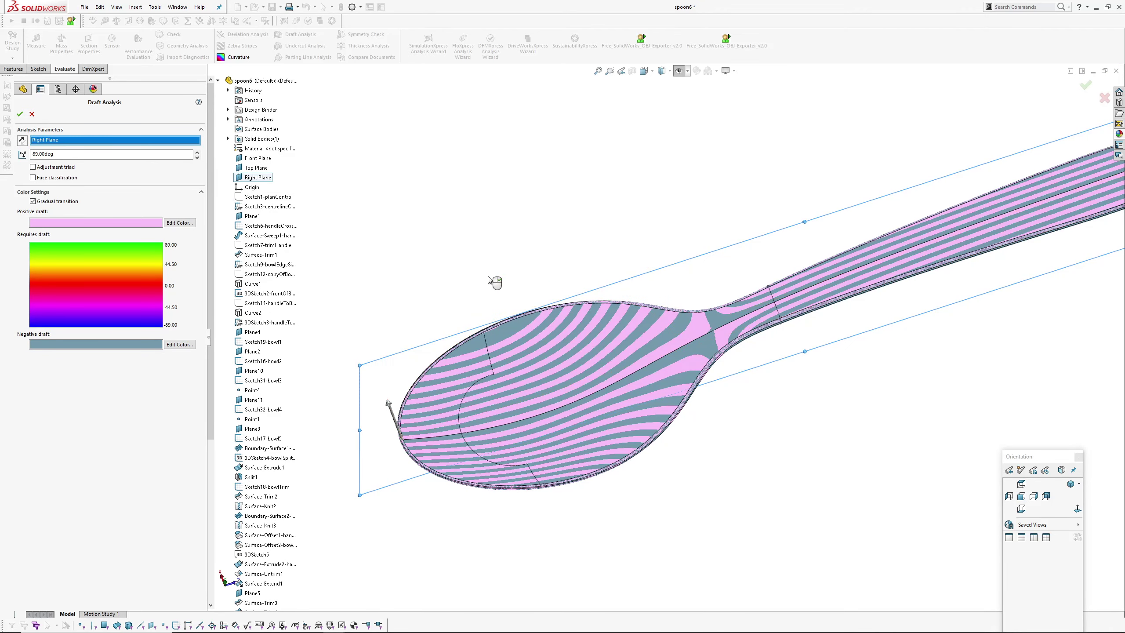
{"action": "middle_click_drag", "start_coordinate": [455, 258], "coordinate": [540, 278]}
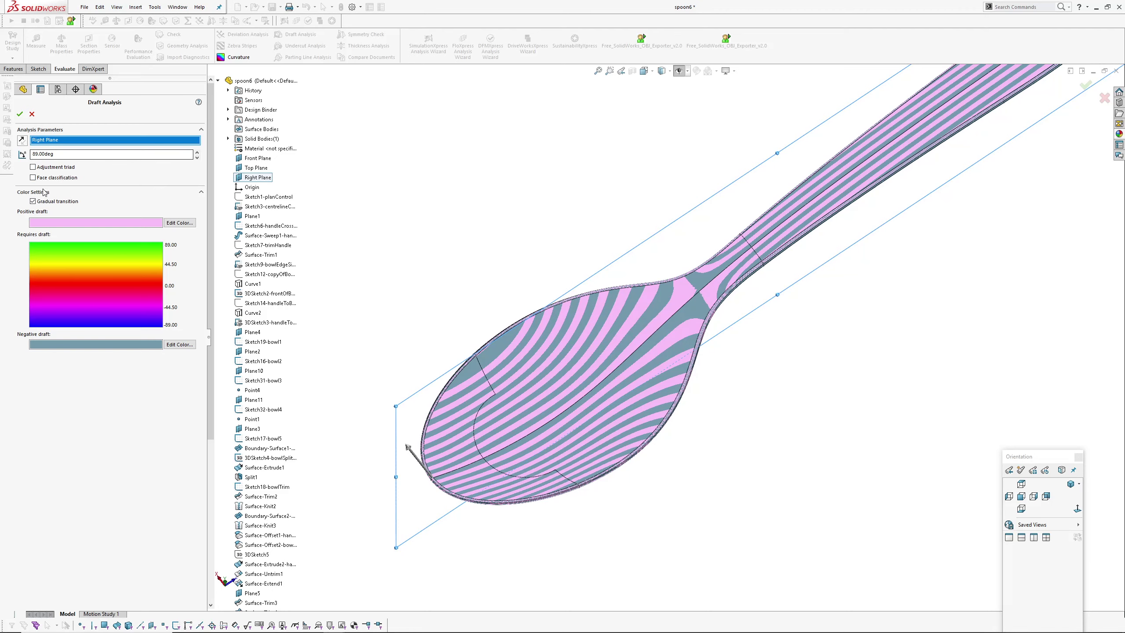
Enable the adjustment triad, rotate the draft direction about 23 degrees, and accept the analysis
{"action": "left_click", "coordinate": [33, 167]}
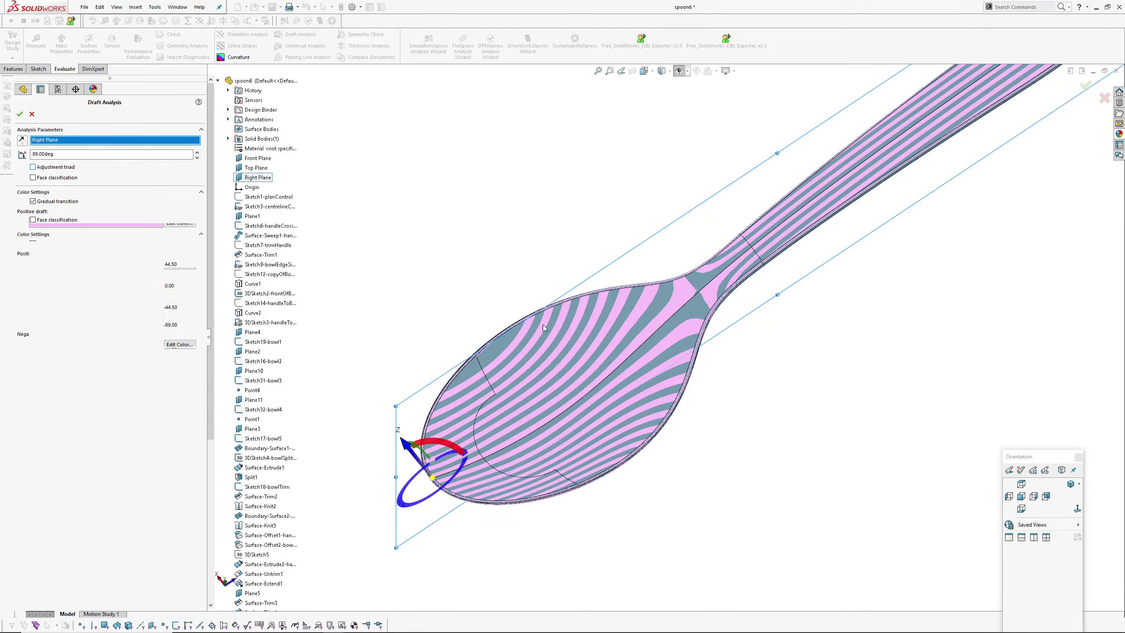
{"action": "middle_click_drag", "start_coordinate": [531, 310], "coordinate": [476, 406], "text": "ctrl"}
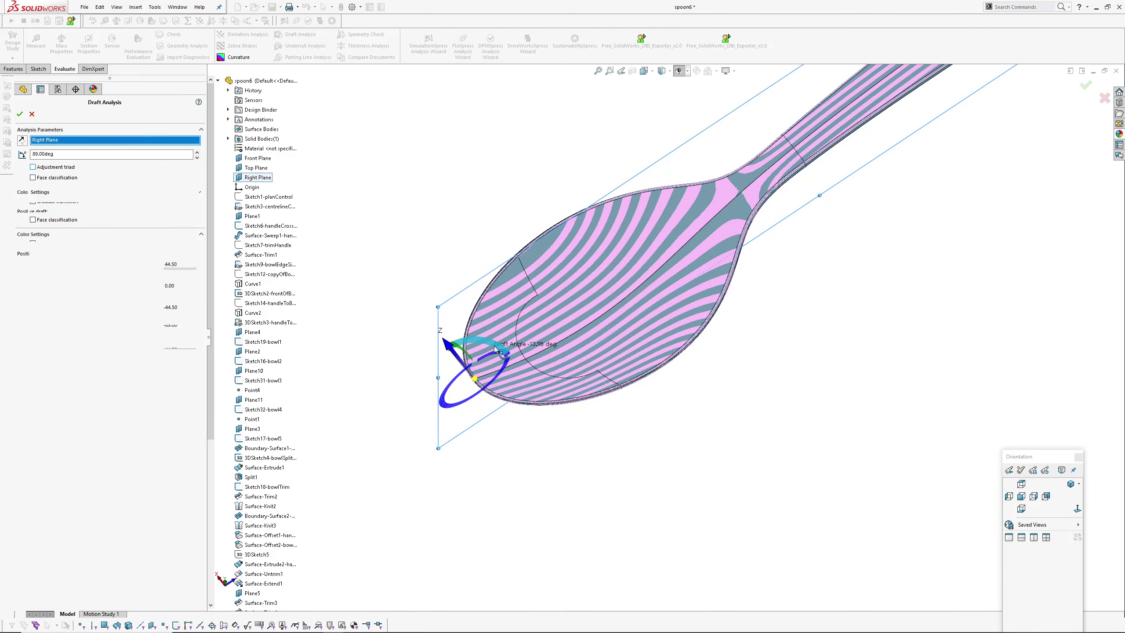
{"action": "left_click_drag", "start_coordinate": [496, 354], "coordinate": [461, 323]}
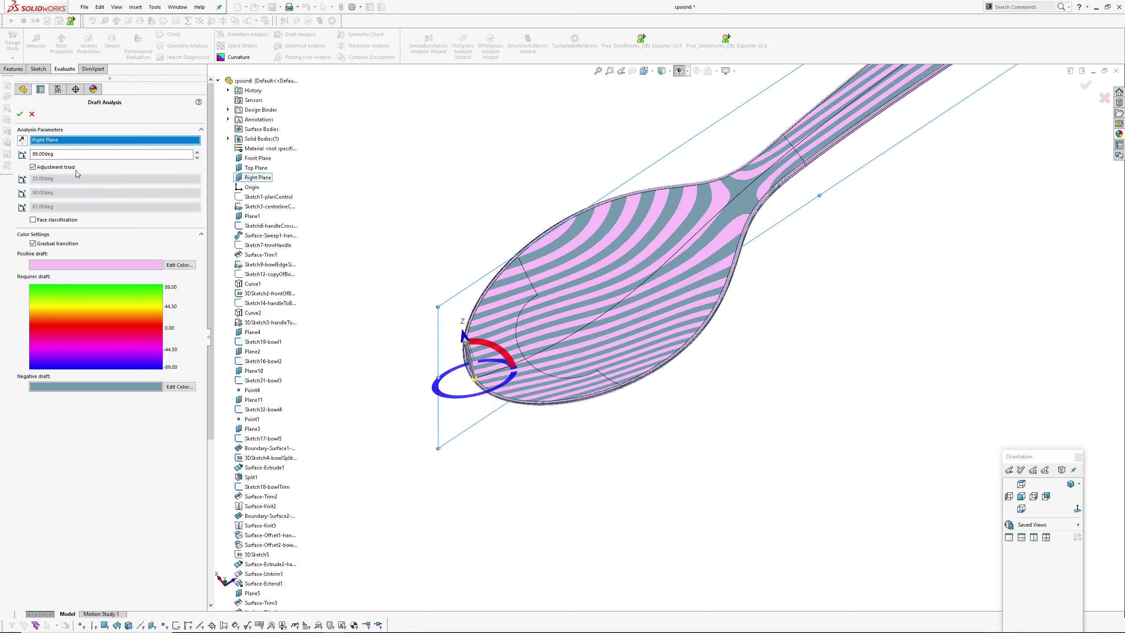
{"action": "left_click", "coordinate": [19, 114]}
Examine the draft stripe flow across the spoon bowl's surface joins from several angles
{"action": "mouse_move", "coordinate": [621, 359]}
{"action": "middle_mouse_down"}
{"action": "mouse_move", "coordinate": [583, 244]}
{"action": "mouse_move", "coordinate": [607, 351]}
{"action": "mouse_move", "coordinate": [539, 231]}
{"action": "middle_mouse_up"}
{"action": "middle_click_drag", "start_coordinate": [570, 373], "coordinate": [562, 231]}
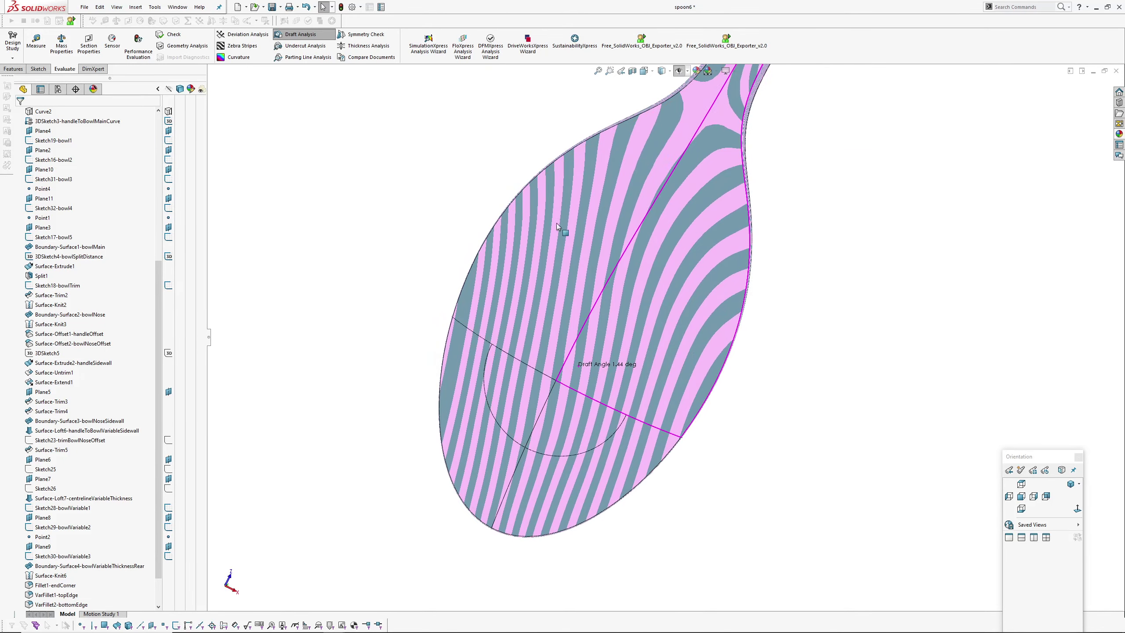
{"action": "scroll", "coordinate": [581, 409], "scroll_direction": "down", "scroll_amount": 2}
{"action": "middle_click_drag", "start_coordinate": [581, 409], "coordinate": [603, 231]}
{"action": "scroll", "coordinate": [570, 418], "scroll_direction": "down", "scroll_amount": 2}
{"action": "mouse_move", "coordinate": [571, 417]}
{"action": "middle_mouse_down"}
{"action": "mouse_move", "coordinate": [567, 330]}
{"action": "mouse_move", "coordinate": [507, 314]}
{"action": "mouse_move", "coordinate": [669, 249]}
{"action": "mouse_move", "coordinate": [557, 292]}
{"action": "mouse_move", "coordinate": [706, 455]}
{"action": "mouse_move", "coordinate": [743, 433]}
{"action": "mouse_move", "coordinate": [703, 401]}
{"action": "mouse_move", "coordinate": [698, 319]}
{"action": "mouse_move", "coordinate": [698, 394]}
{"action": "mouse_move", "coordinate": [697, 301]}
{"action": "mouse_move", "coordinate": [650, 396]}
{"action": "middle_mouse_up"}
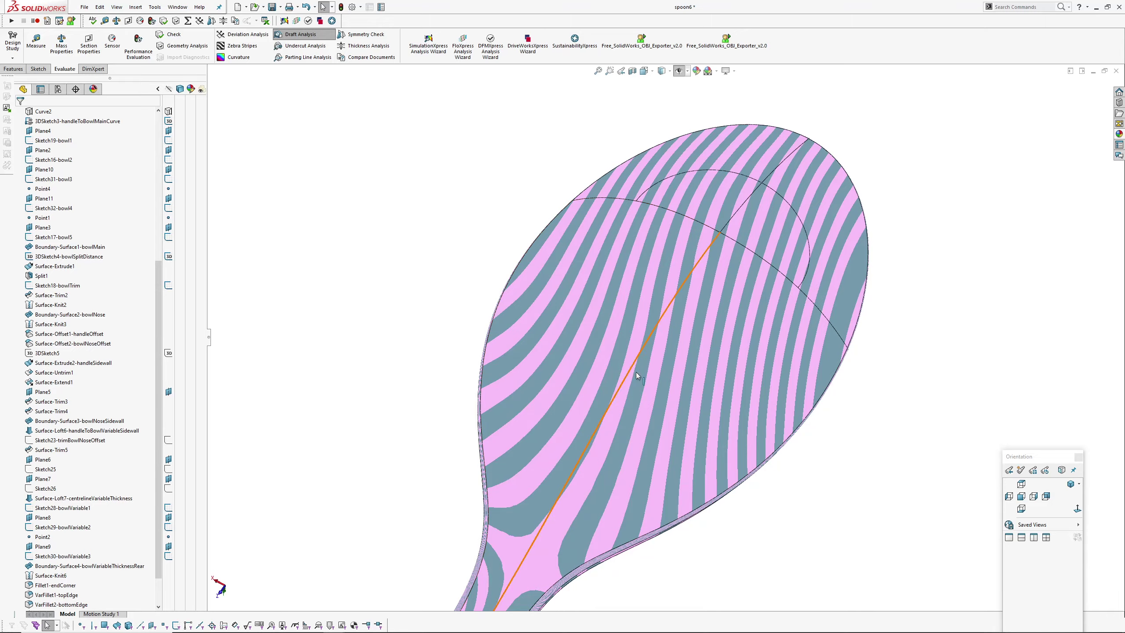
{"action": "middle_click_drag", "start_coordinate": [637, 375], "coordinate": [683, 351]}
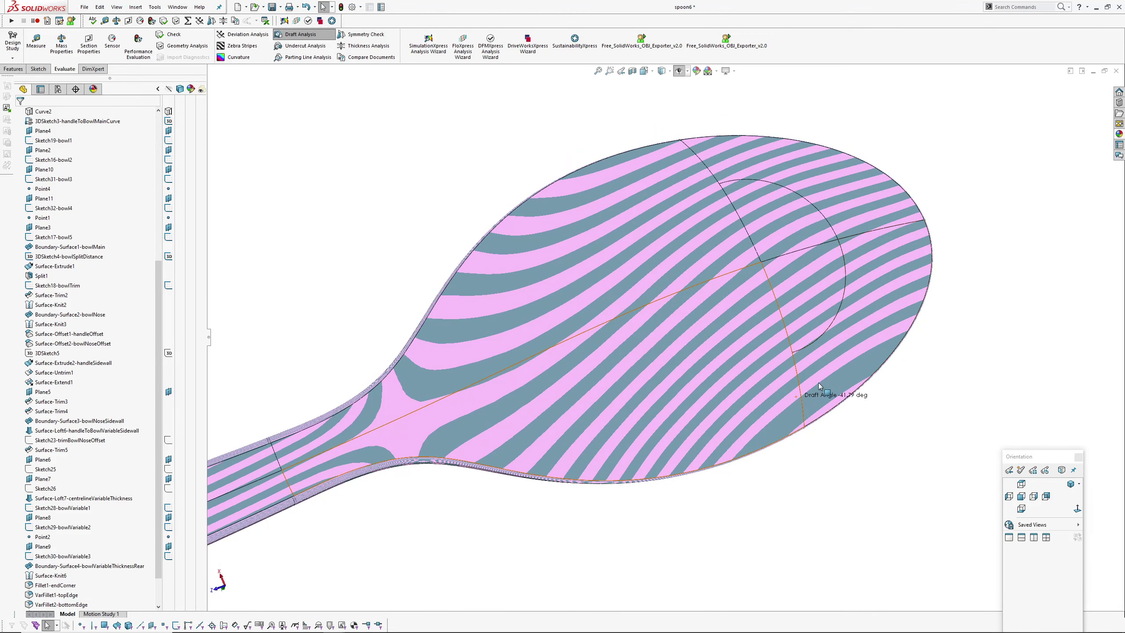
{"action": "middle_click_drag", "start_coordinate": [837, 377], "coordinate": [707, 460]}
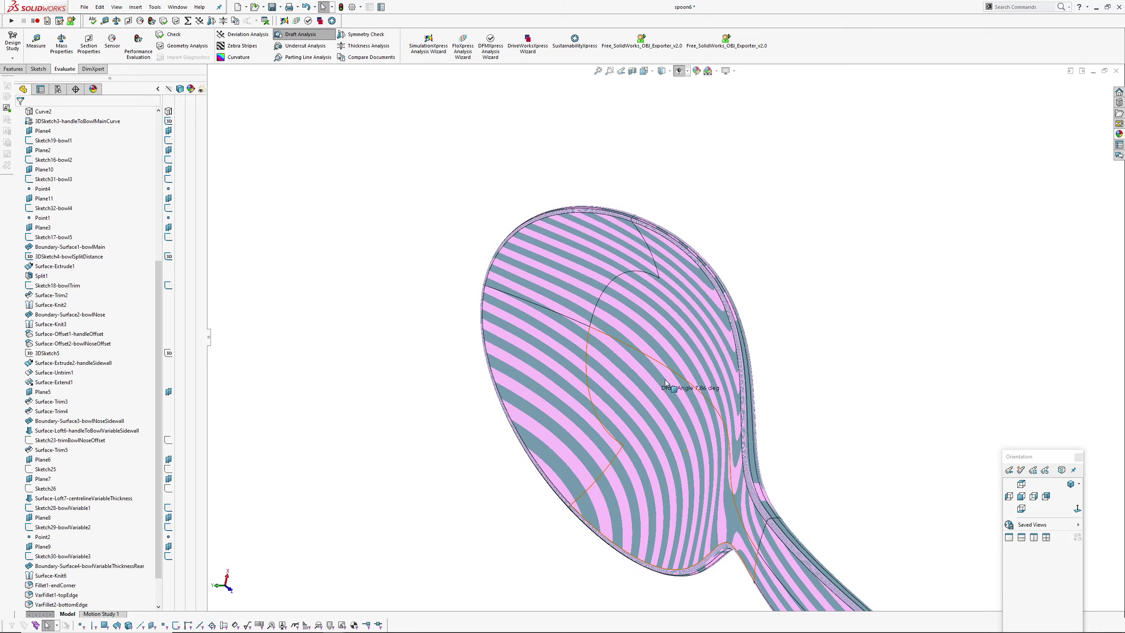
Inspect the draft stripes through the transition from bowl to handle and along the whole spoon
{"action": "middle_click_drag", "start_coordinate": [636, 386], "coordinate": [512, 353]}
{"action": "middle_click_drag", "start_coordinate": [778, 418], "coordinate": [483, 343], "text": "ctrl"}
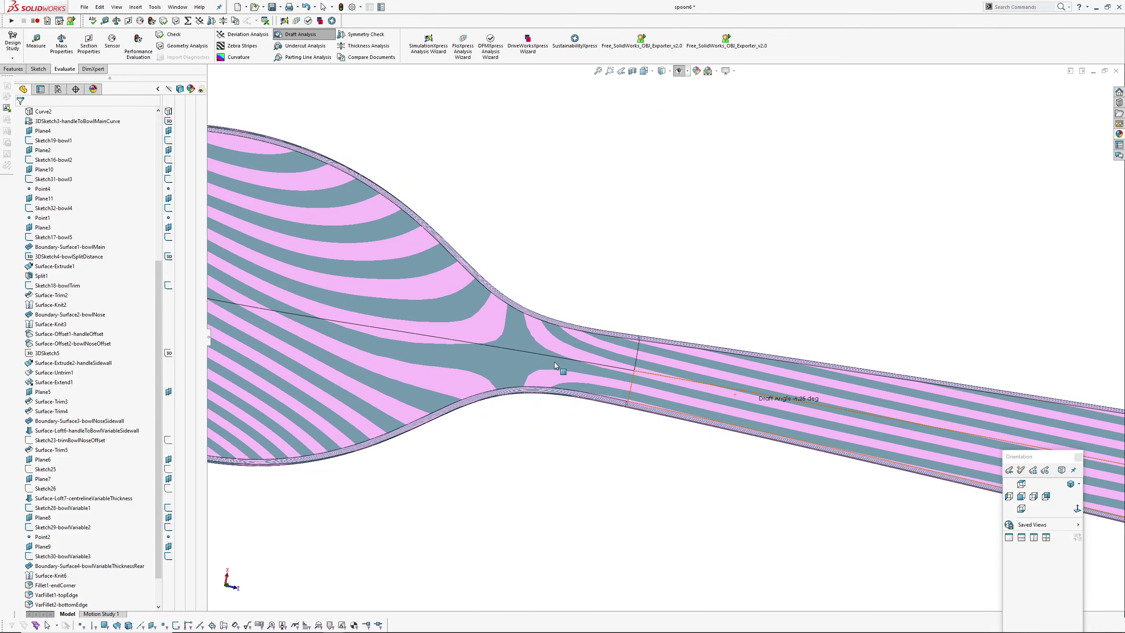
{"action": "middle_click_drag", "start_coordinate": [762, 400], "coordinate": [494, 346], "text": "ctrl"}
{"action": "scroll", "coordinate": [729, 375], "scroll_direction": "up", "scroll_amount": 2}
{"action": "mouse_move", "coordinate": [791, 344]}
{"action": "middle_mouse_down"}
{"action": "mouse_move", "coordinate": [729, 373]}
{"action": "mouse_move", "coordinate": [749, 485]}
{"action": "middle_mouse_up"}
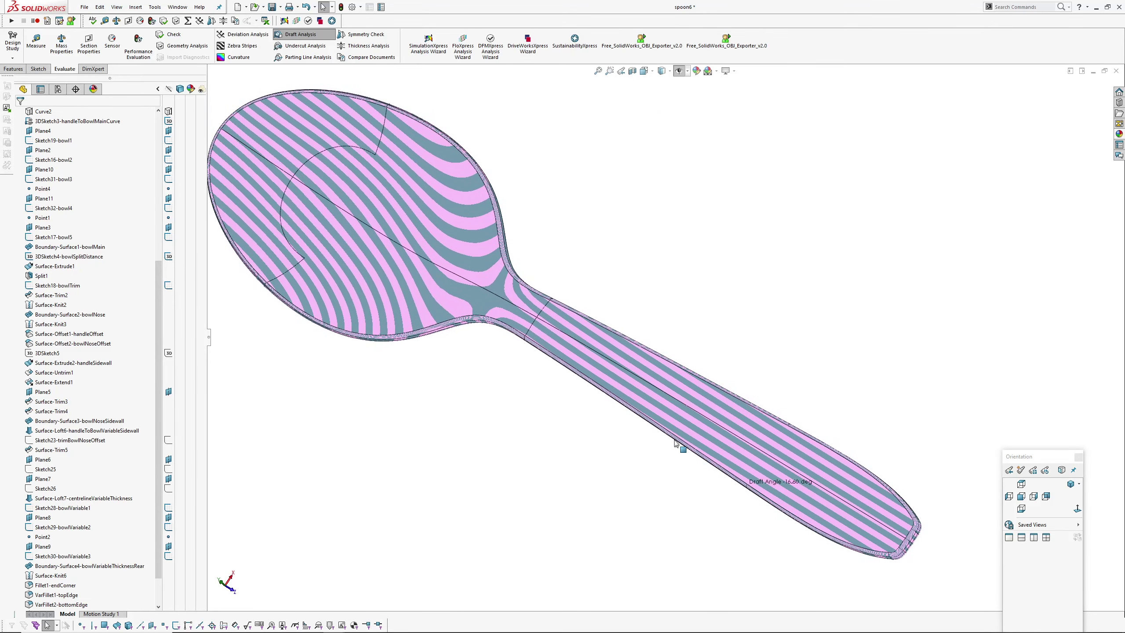
{"action": "middle_click_drag", "start_coordinate": [527, 387], "coordinate": [596, 440], "text": "ctrl"}
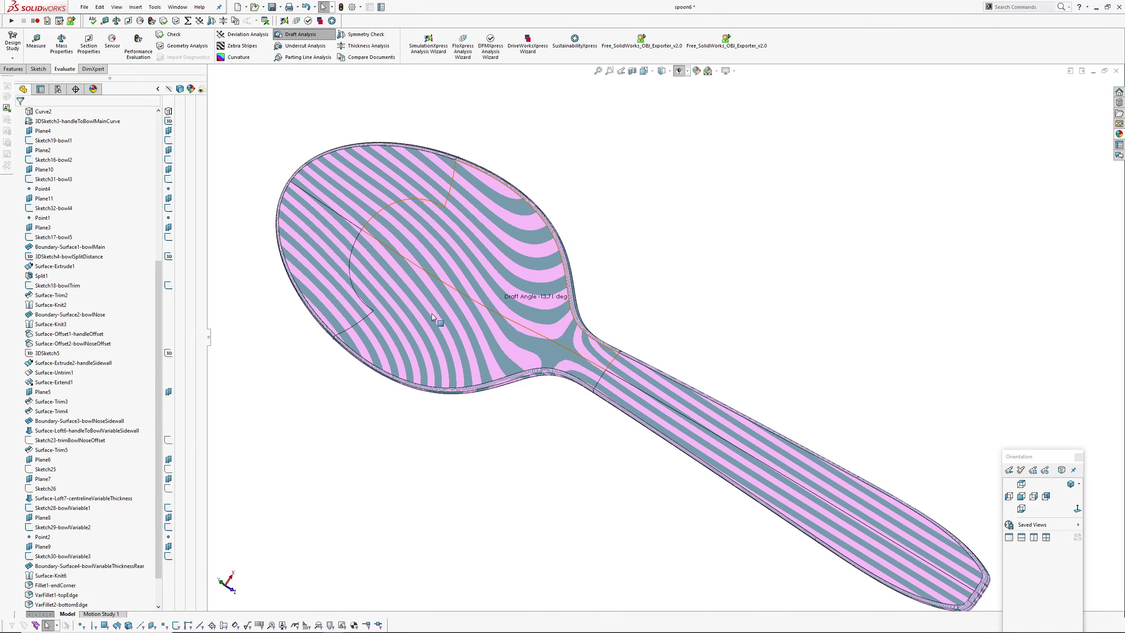
{"action": "scroll", "coordinate": [175, 230], "scroll_direction": "up", "scroll_amount": 8}
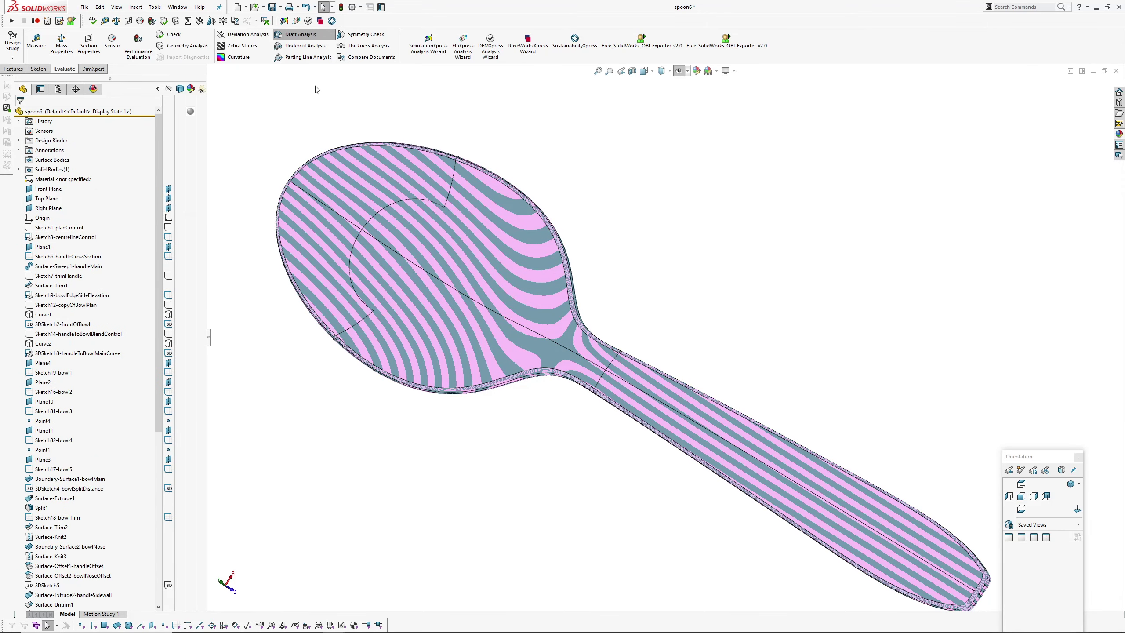
Turn off the draft analysis display on the spoon and switch to the ball part
{"action": "left_click", "coordinate": [301, 37]}
{"action": "key", "text": "ctrl+Tab"}
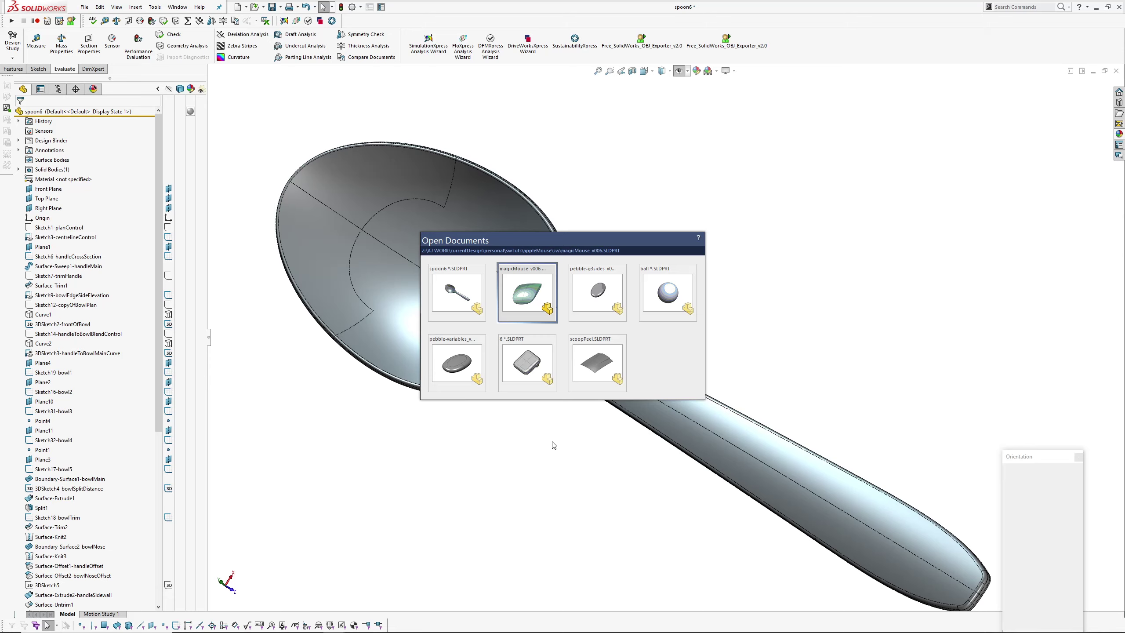
{"action": "key", "text": "ctrl+Tab"}
{"action": "key", "text": "ctrl+Tab"}
{"action": "key", "text": "ctrl+Tab"}
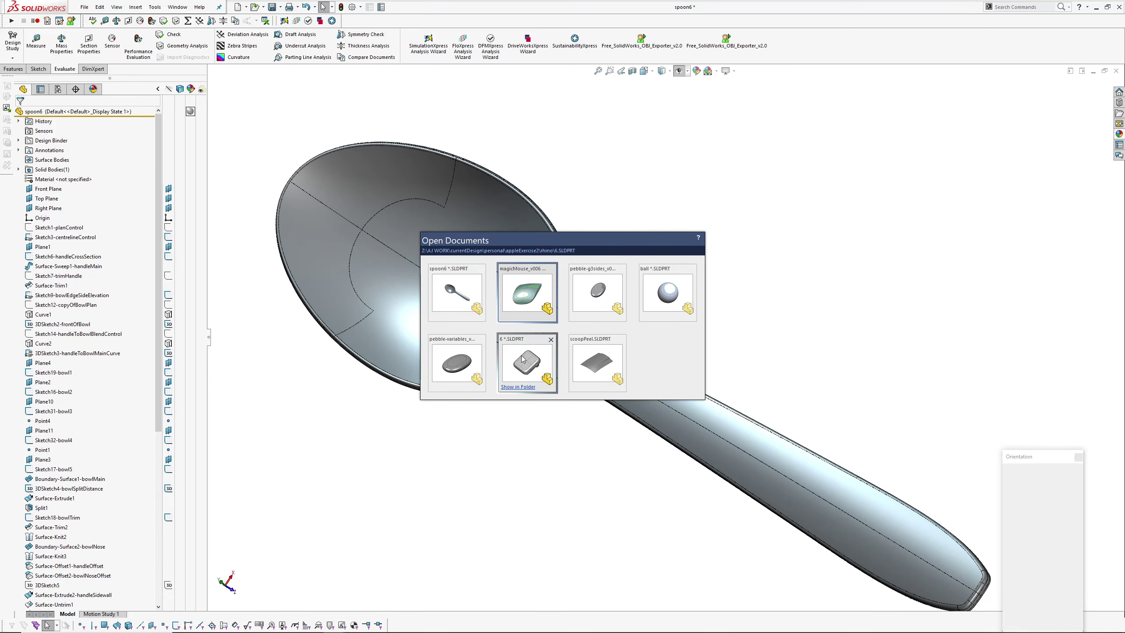
{"action": "middle_click_drag", "start_coordinate": [491, 362], "coordinate": [493, 397]}
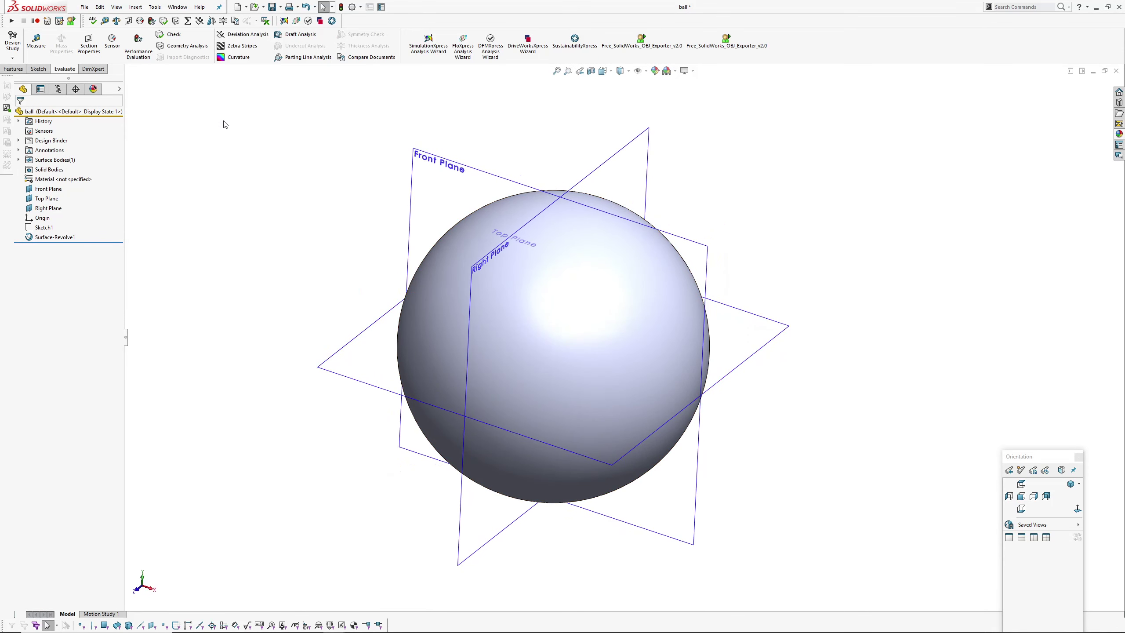
Apply a draft analysis with gradual transition to the ball from the Top Plane at 89 degrees
{"action": "left_click", "coordinate": [294, 35]}
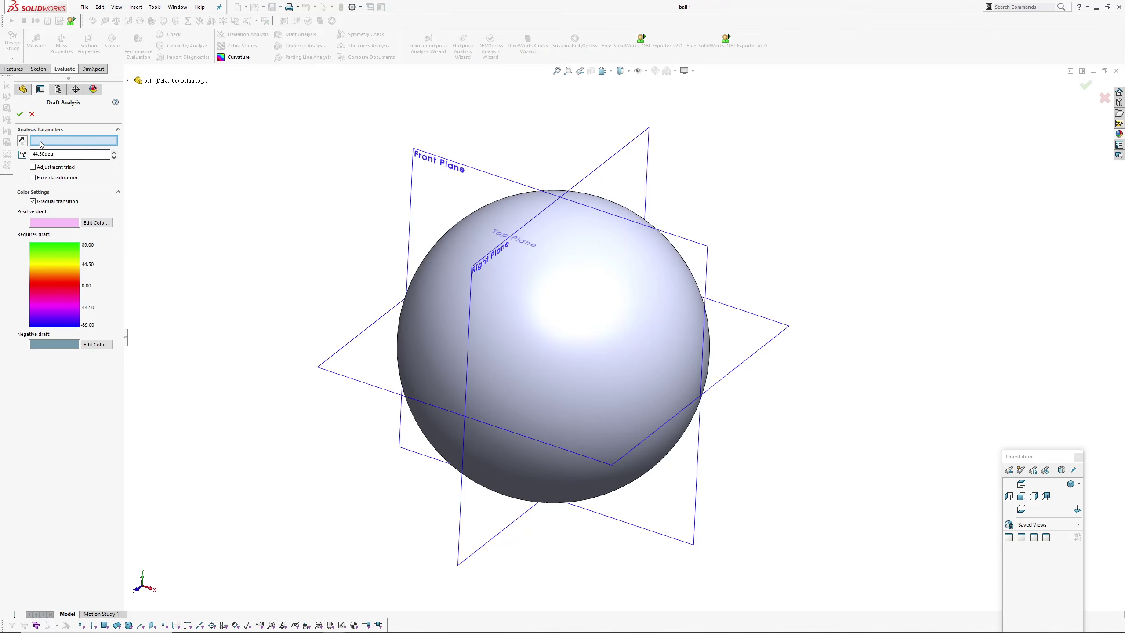
{"action": "left_click", "coordinate": [128, 80]}
{"action": "left_click", "coordinate": [166, 167]}
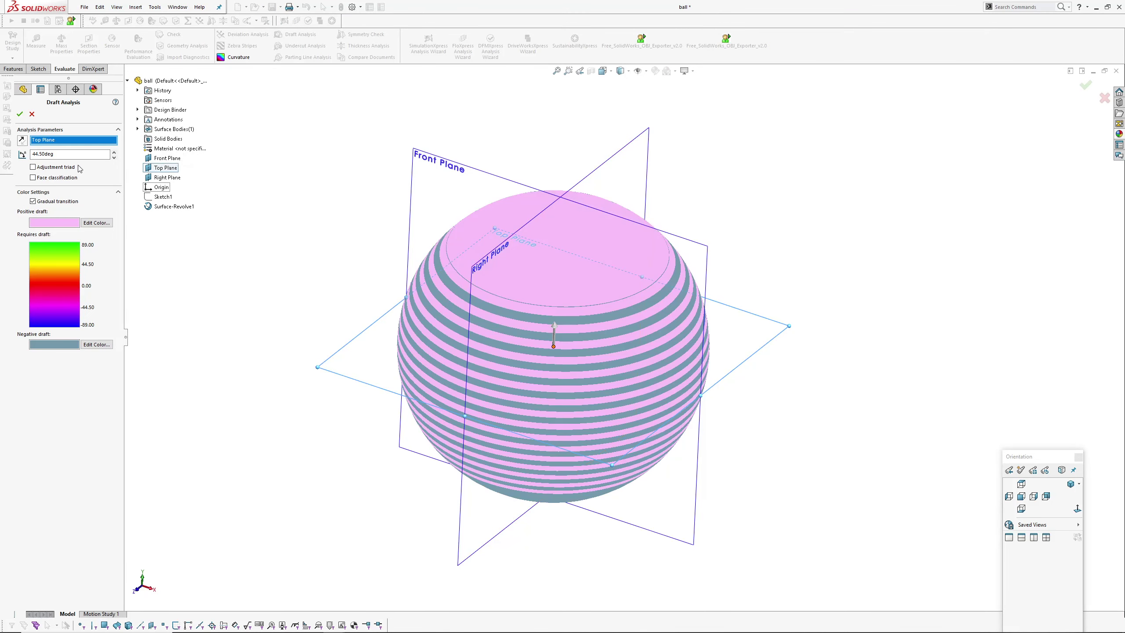
{"action": "type", "text": "89"}
{"action": "key", "text": "Return"}
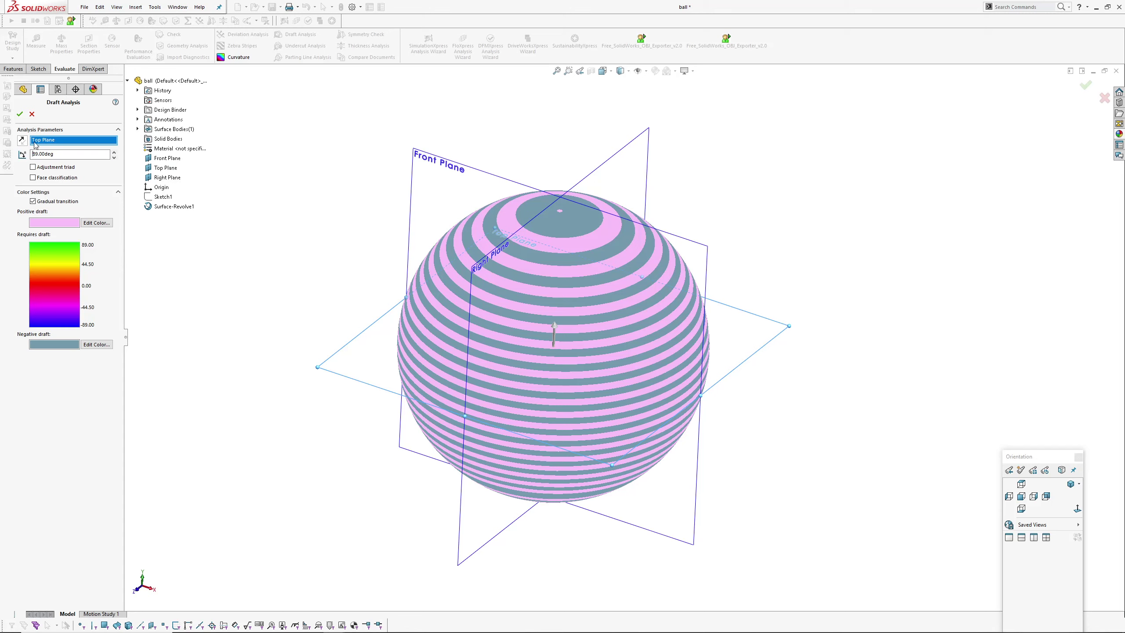
{"action": "left_click", "coordinate": [19, 115]}
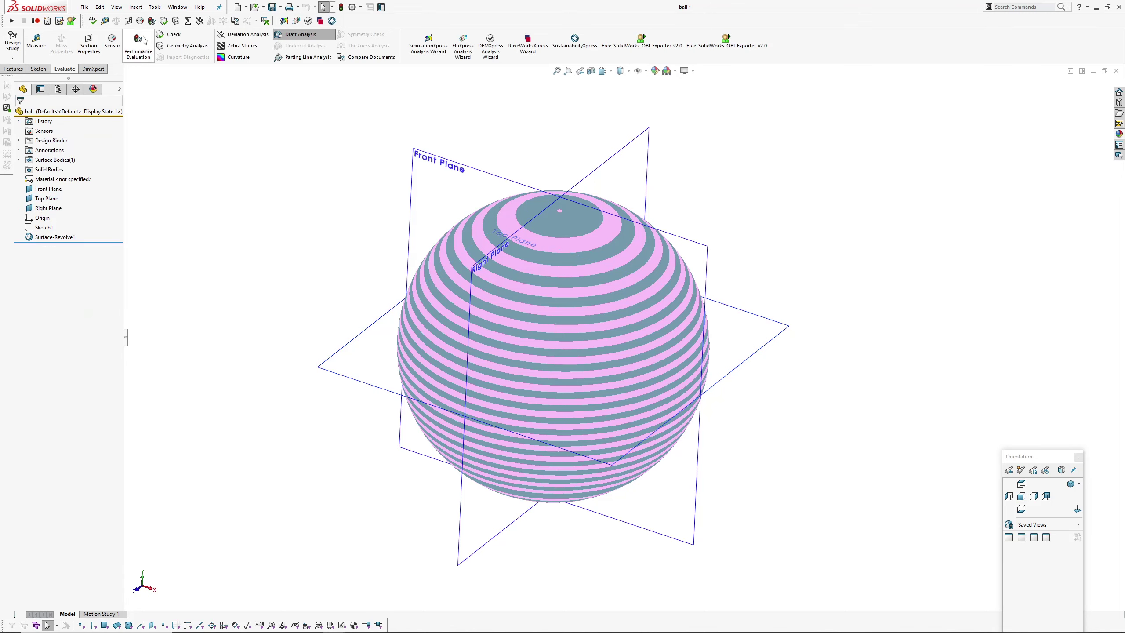
Split the ball's face with a silhouette split line from the Top Plane at 15 degrees
{"action": "left_click", "coordinate": [136, 7]}
{"action": "mouse_move", "coordinate": [154, 113]}
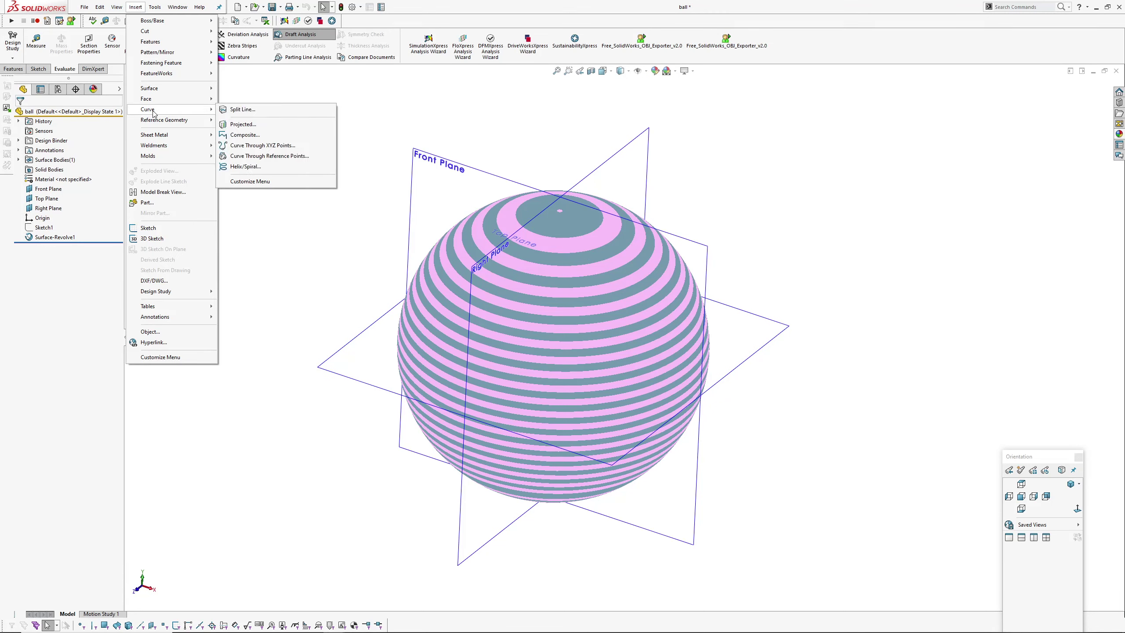
{"action": "left_click", "coordinate": [260, 111]}
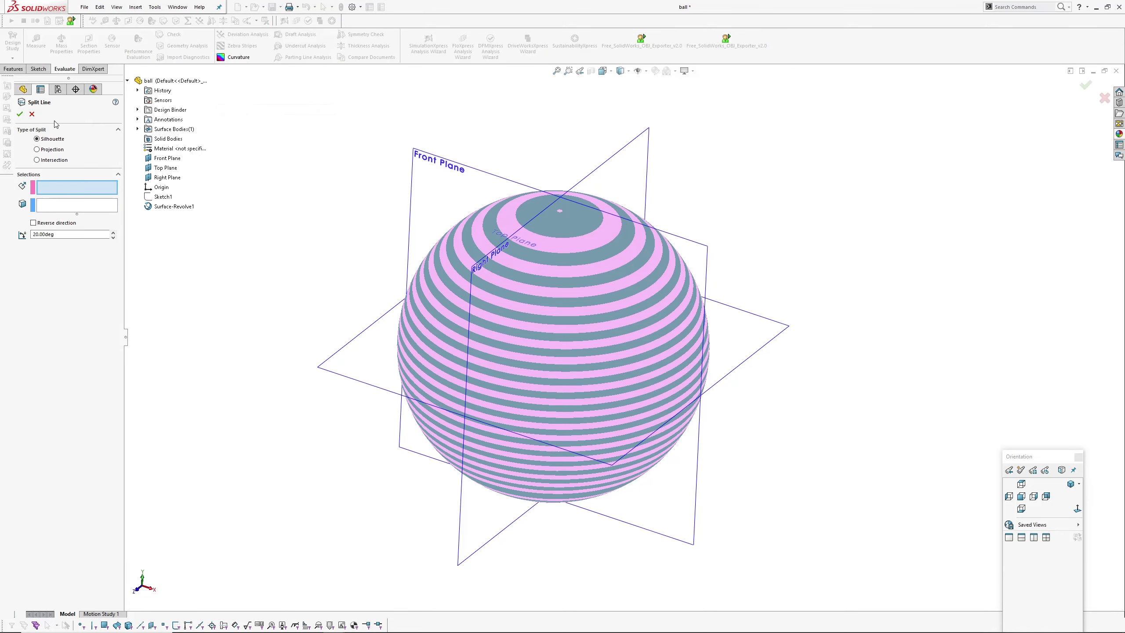
{"action": "left_click", "coordinate": [164, 168]}
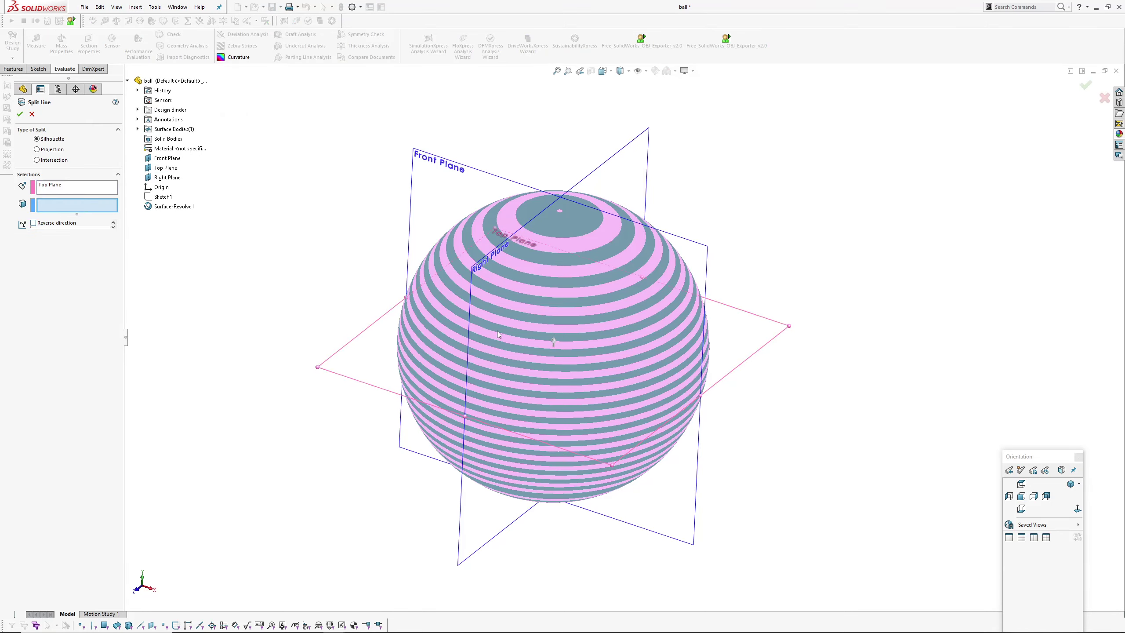
{"action": "left_click", "coordinate": [527, 334]}
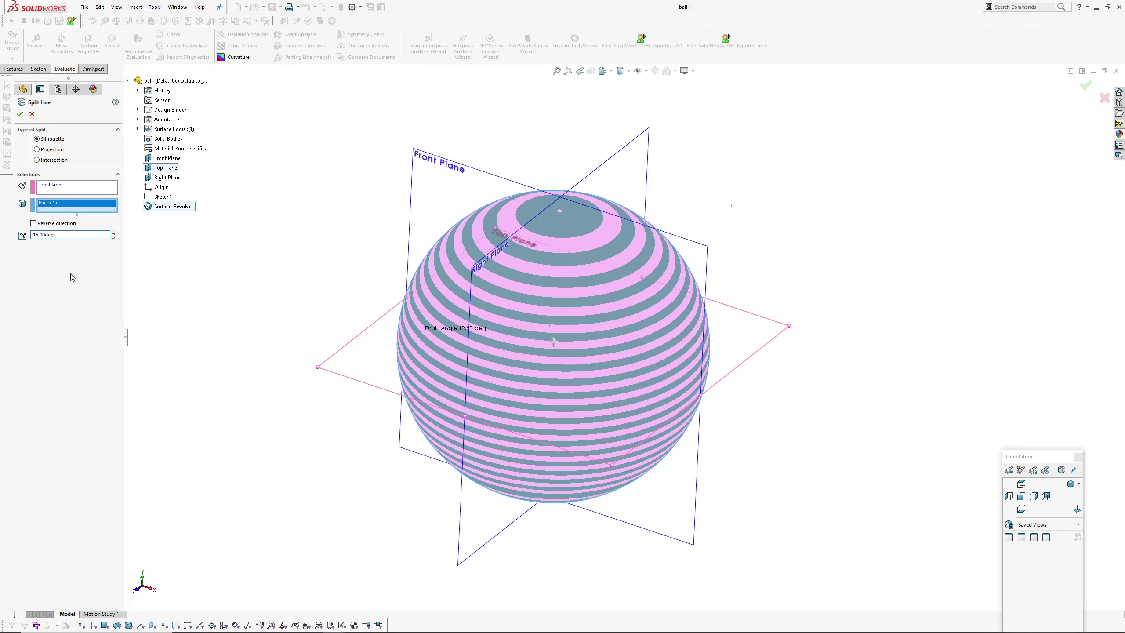
{"action": "left_click", "coordinate": [19, 114]}
Compare the split line's path with the draft stripes around the ball
{"action": "scroll", "coordinate": [482, 437], "scroll_direction": "down", "scroll_amount": 2}
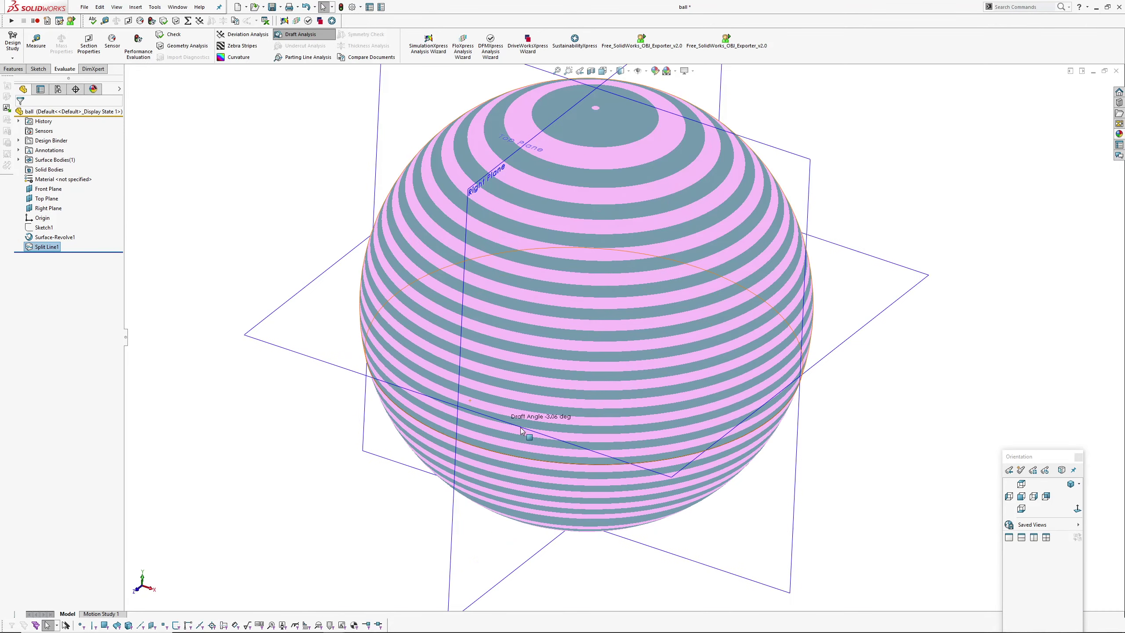
{"action": "middle_click_drag", "start_coordinate": [527, 436], "coordinate": [546, 366]}
{"action": "scroll", "coordinate": [412, 443], "scroll_direction": "down", "scroll_amount": 5}
{"action": "middle_click_drag", "start_coordinate": [459, 446], "coordinate": [519, 361]}
{"action": "scroll", "coordinate": [460, 425], "scroll_direction": "up", "scroll_amount": 5}
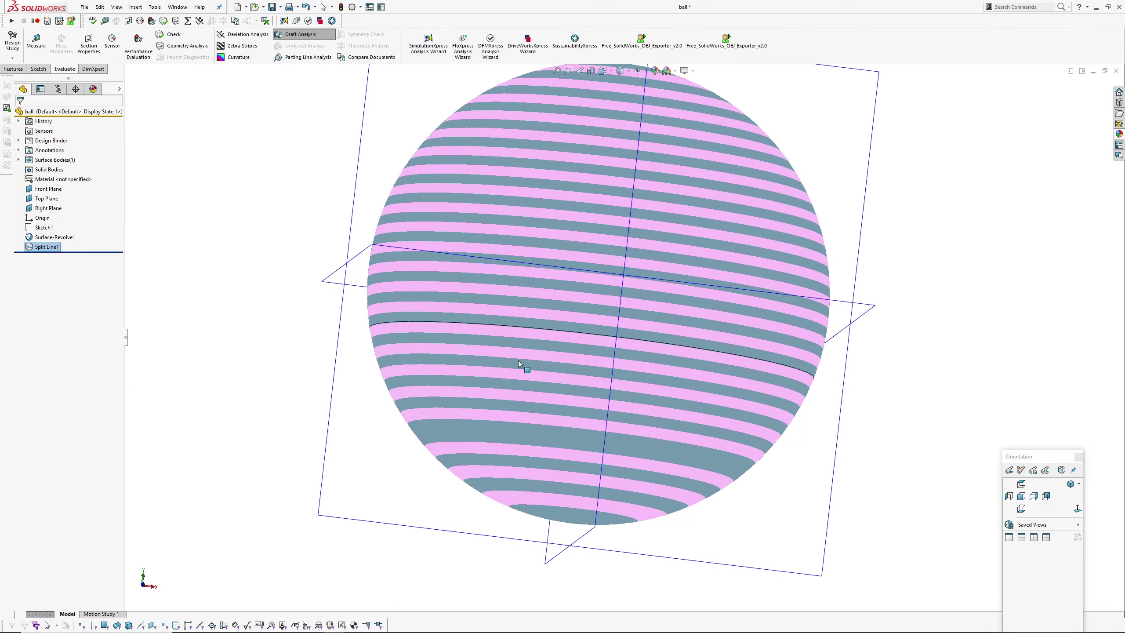
Examine closely where the silhouette split line runs relative to the stripe edges on the ball's lower half
{"action": "scroll", "coordinate": [455, 324], "scroll_direction": "down", "scroll_amount": 3}
{"action": "scroll", "coordinate": [408, 324], "scroll_direction": "down", "scroll_amount": 6}
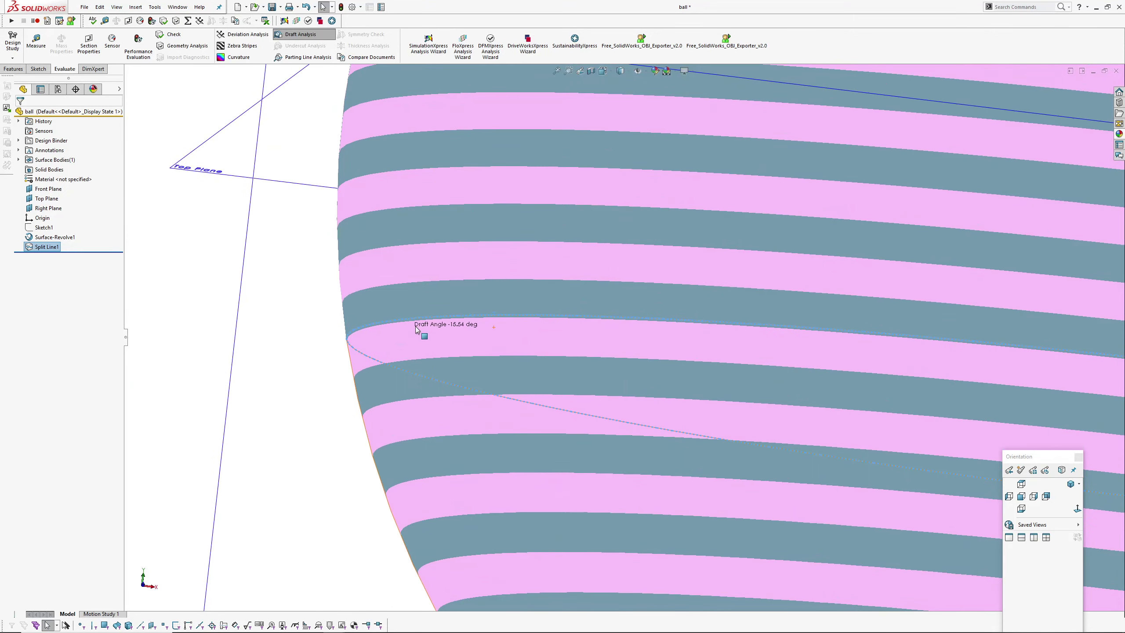
{"action": "scroll", "coordinate": [393, 328], "scroll_direction": "up", "scroll_amount": 5}
{"action": "mouse_move", "coordinate": [595, 356]}
{"action": "middle_mouse_down"}
{"action": "mouse_move", "coordinate": [616, 382]}
{"action": "mouse_move", "coordinate": [593, 374]}
{"action": "mouse_move", "coordinate": [606, 354]}
{"action": "middle_mouse_up"}
{"action": "scroll", "coordinate": [607, 355], "scroll_direction": "up", "scroll_amount": 3}
{"action": "middle_click_drag", "start_coordinate": [684, 372], "coordinate": [615, 369], "text": "ctrl"}
{"action": "left_click", "coordinate": [356, 357]}
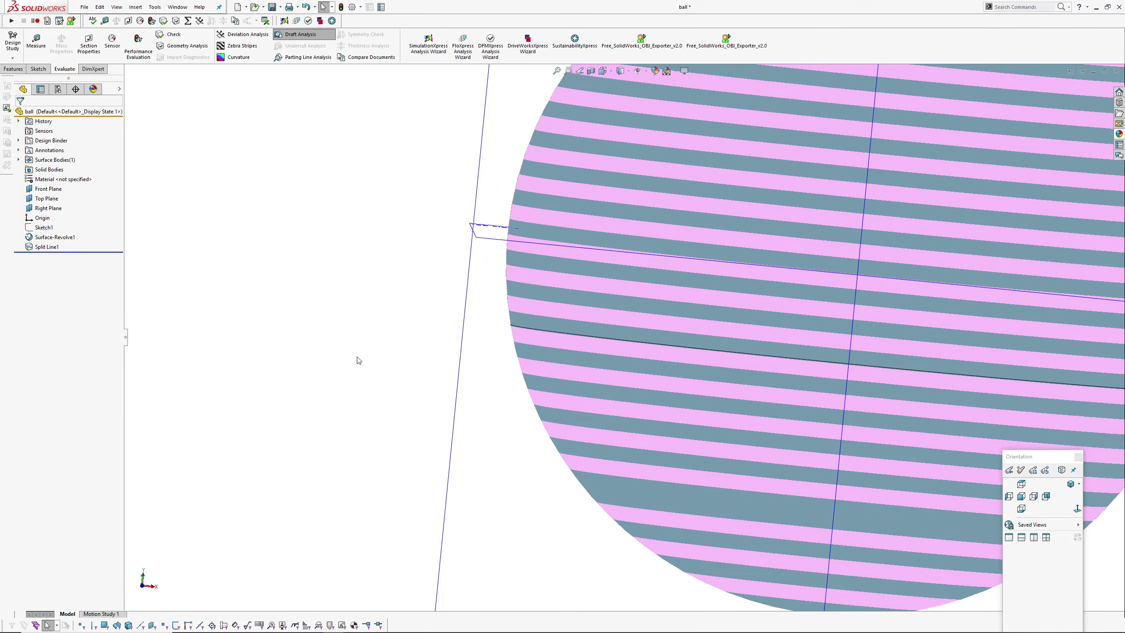
{"action": "middle_click_drag", "start_coordinate": [441, 356], "coordinate": [248, 277]}
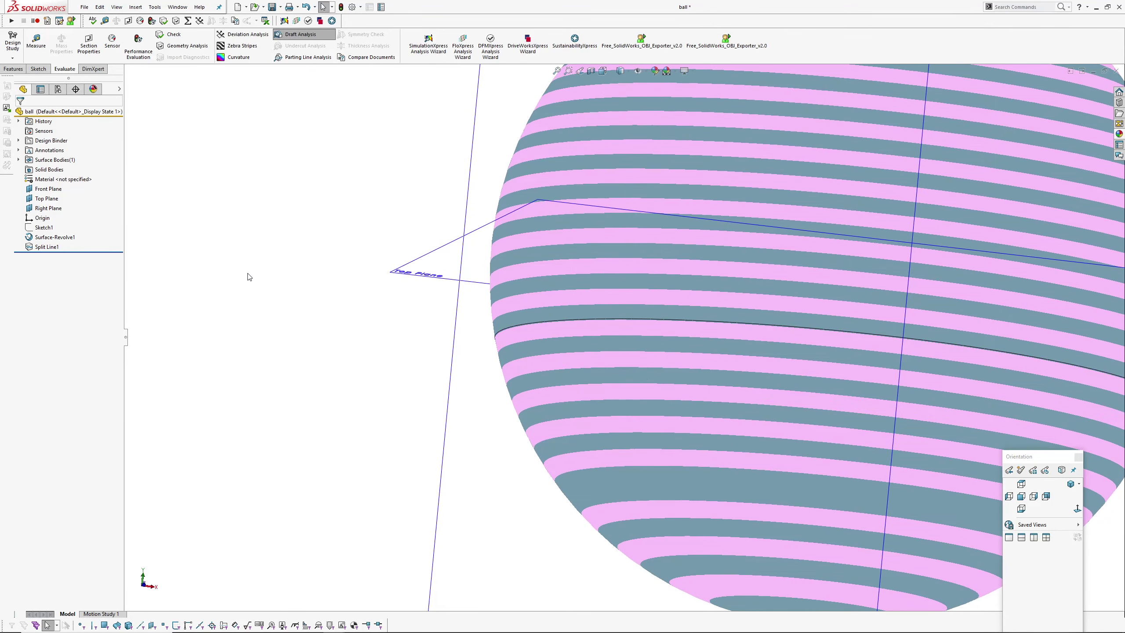
Try a silhouette split line on the ball's lower face from the Top Plane at 7.5 degrees, then with the direction reversed
{"action": "left_click", "coordinate": [138, 7]}
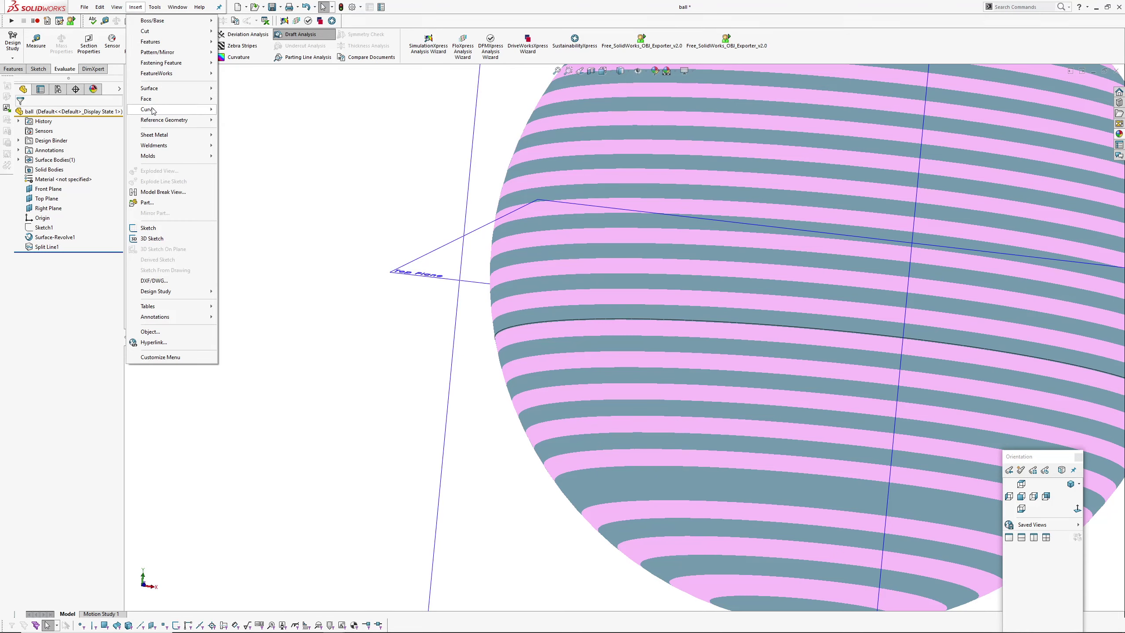
{"action": "mouse_move", "coordinate": [152, 110]}
{"action": "left_click", "coordinate": [250, 112]}
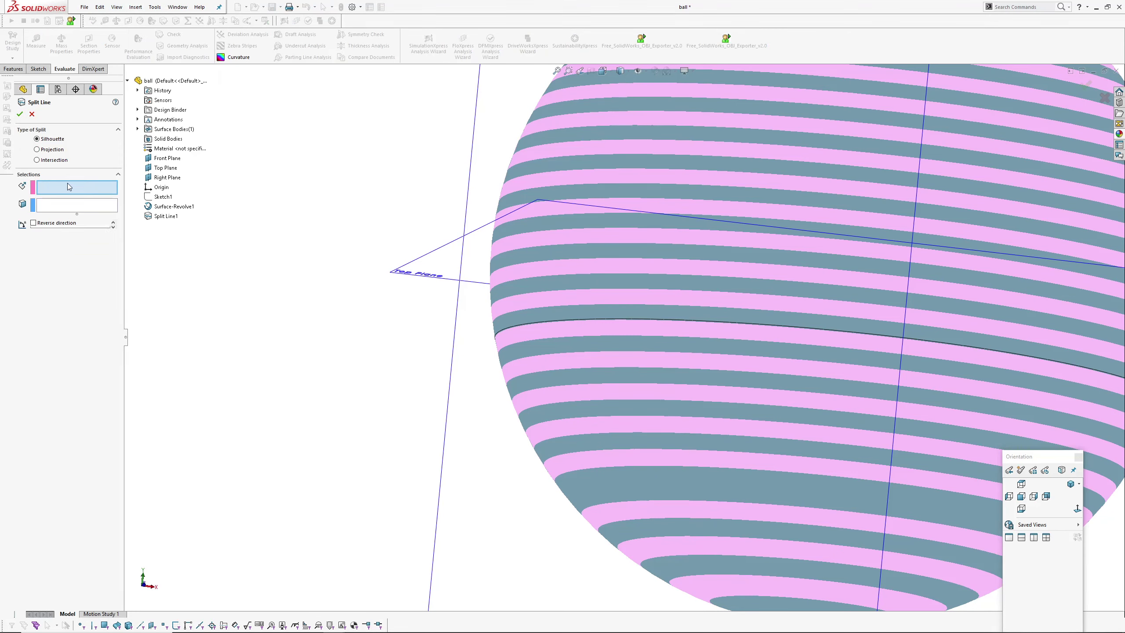
{"action": "left_click", "coordinate": [164, 167]}
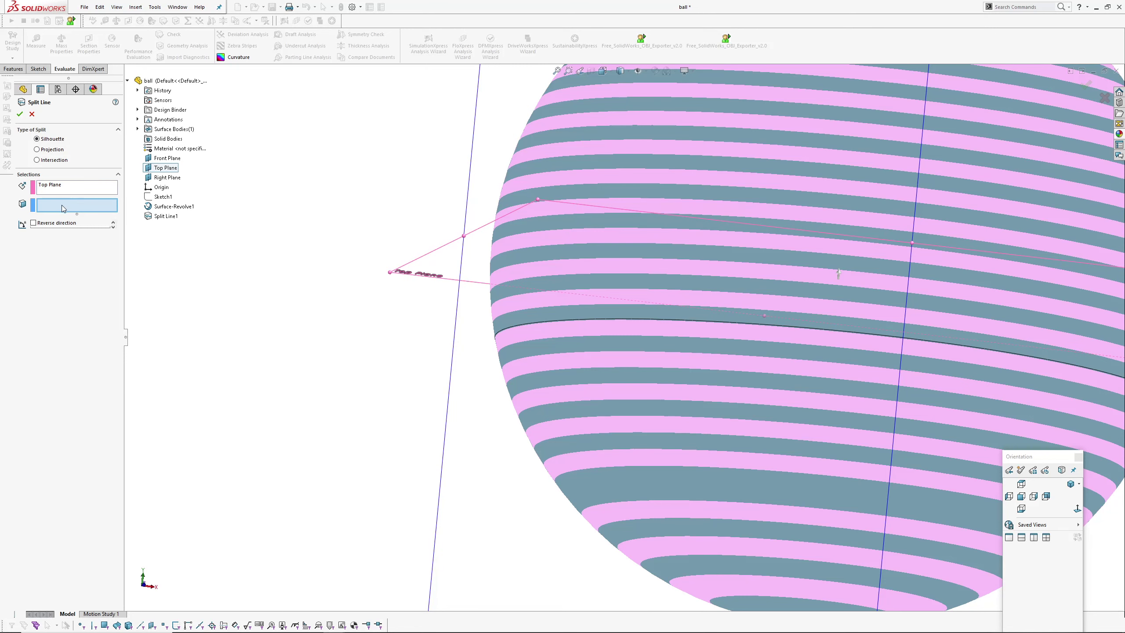
{"action": "left_click", "coordinate": [691, 390]}
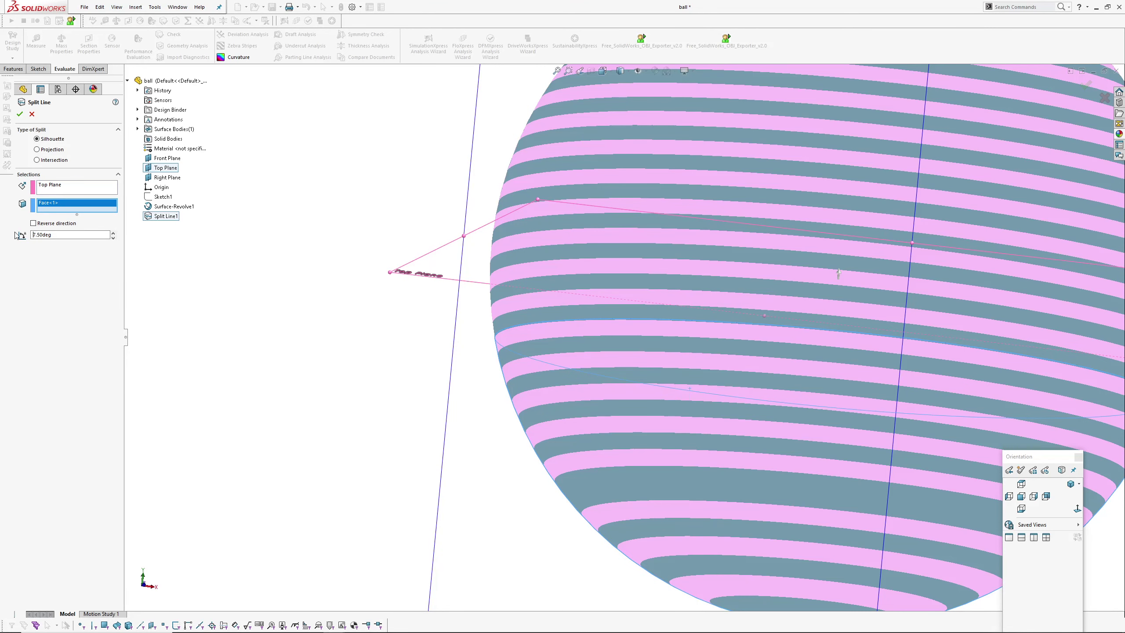
{"action": "left_click", "coordinate": [21, 114]}
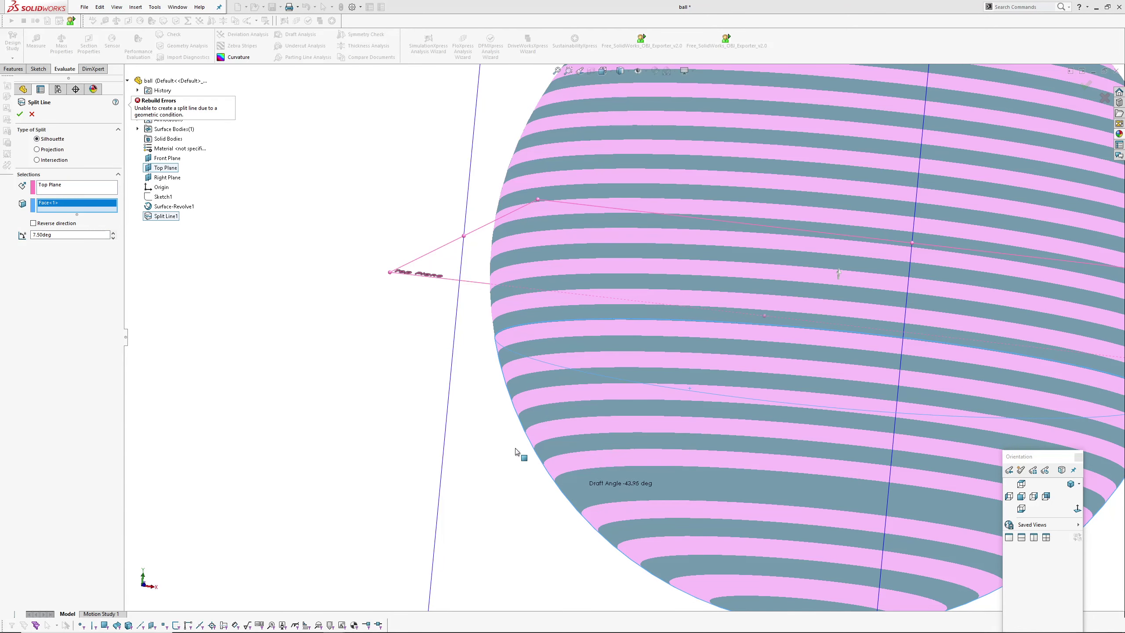
{"action": "scroll", "coordinate": [315, 365], "scroll_direction": "up", "scroll_amount": 1}
{"action": "middle_click_drag", "start_coordinate": [316, 314], "coordinate": [271, 279], "text": "ctrl"}
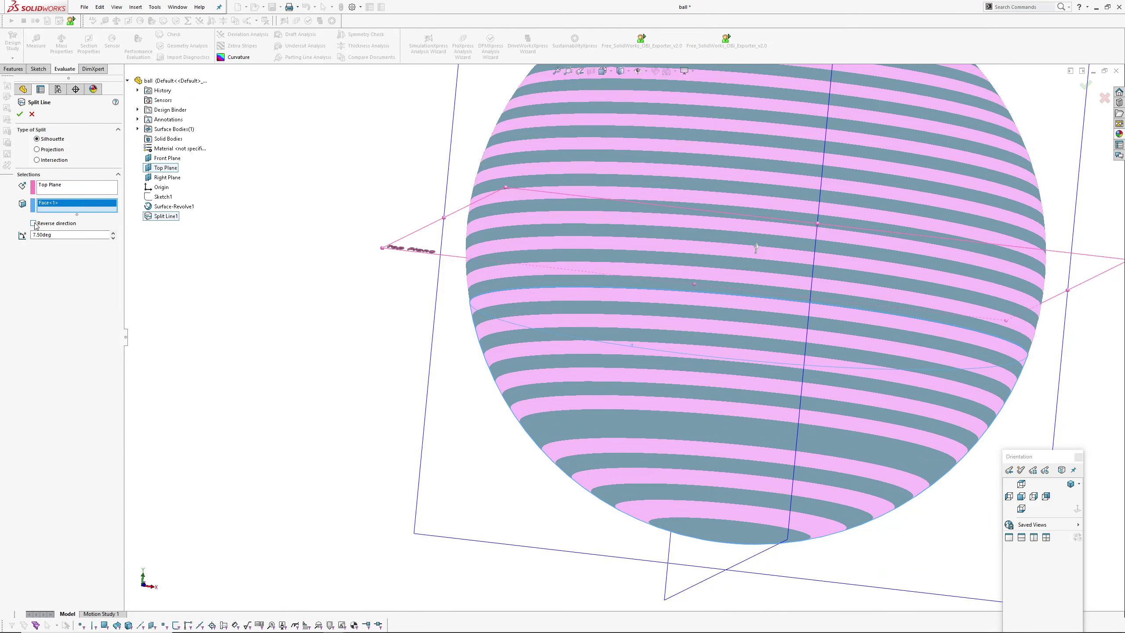
{"action": "left_click", "coordinate": [20, 114]}
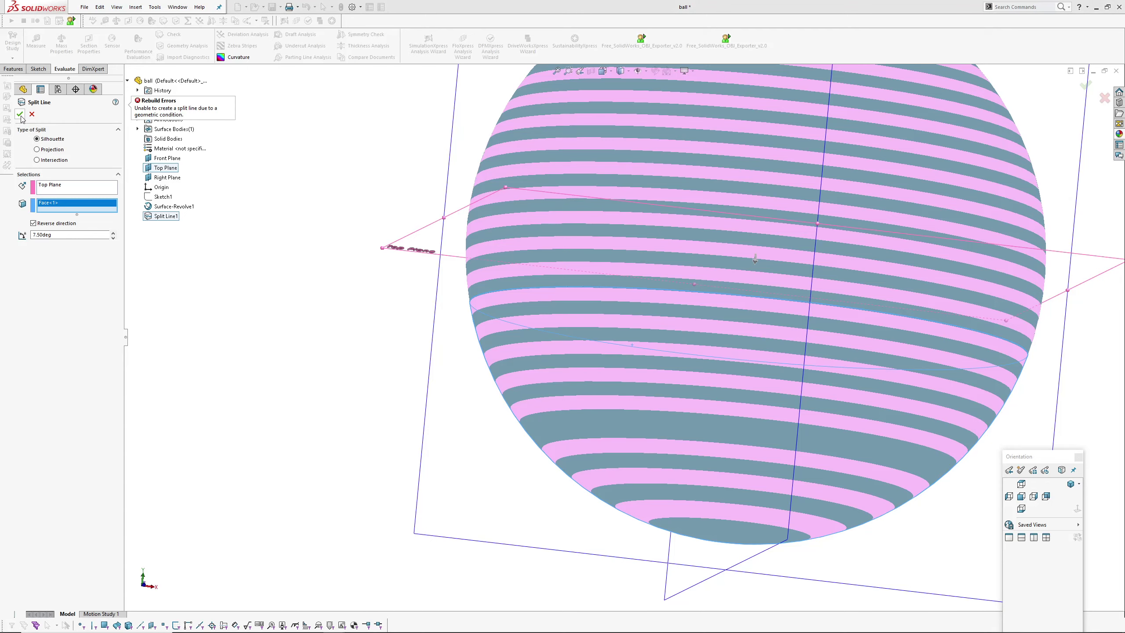
{"action": "scroll", "coordinate": [357, 267], "scroll_direction": "up", "scroll_amount": 1}
{"action": "middle_click_drag", "start_coordinate": [357, 267], "coordinate": [367, 301]}
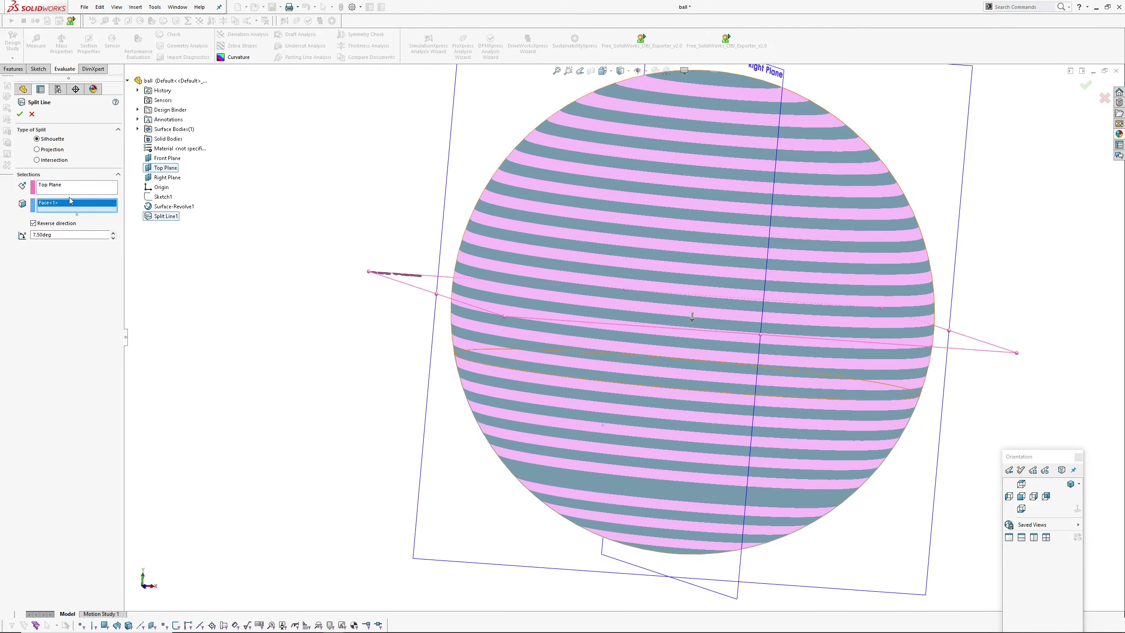
Replace the selected face with the ball's upper face and create the reversed 7.5-degree silhouette split line
{"action": "right_click", "coordinate": [68, 205]}
{"action": "left_click", "coordinate": [84, 216]}
{"action": "left_click", "coordinate": [588, 183]}
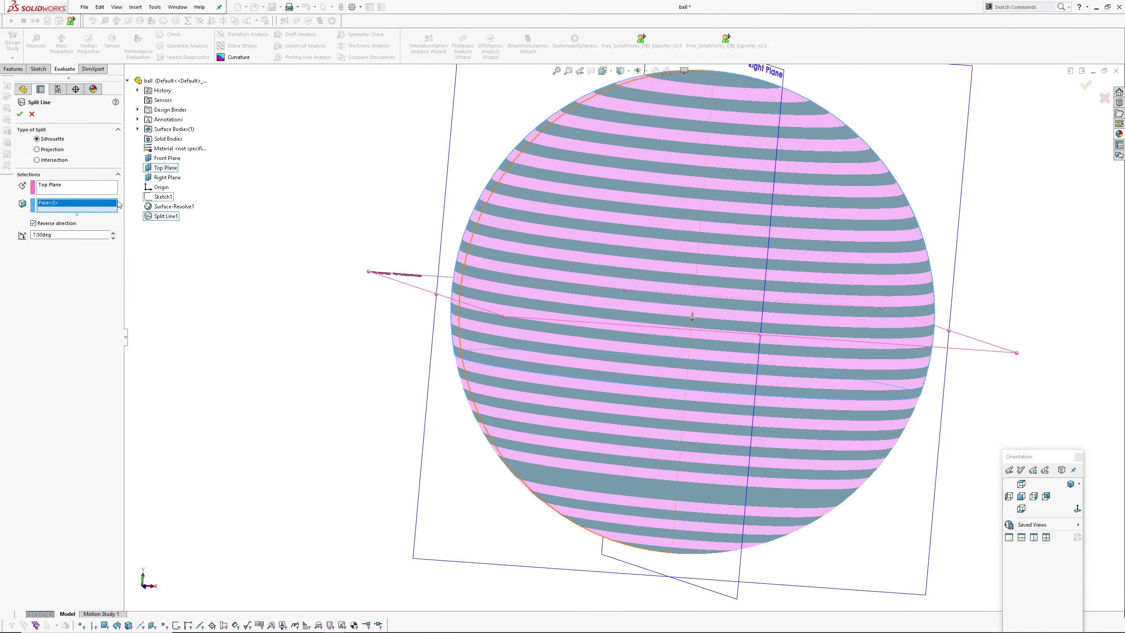
{"action": "left_click", "coordinate": [19, 115]}
Examine how the upper split line follows the draft stripe edges and read the draft angles along it
{"action": "scroll", "coordinate": [561, 302], "scroll_direction": "down", "scroll_amount": 5}
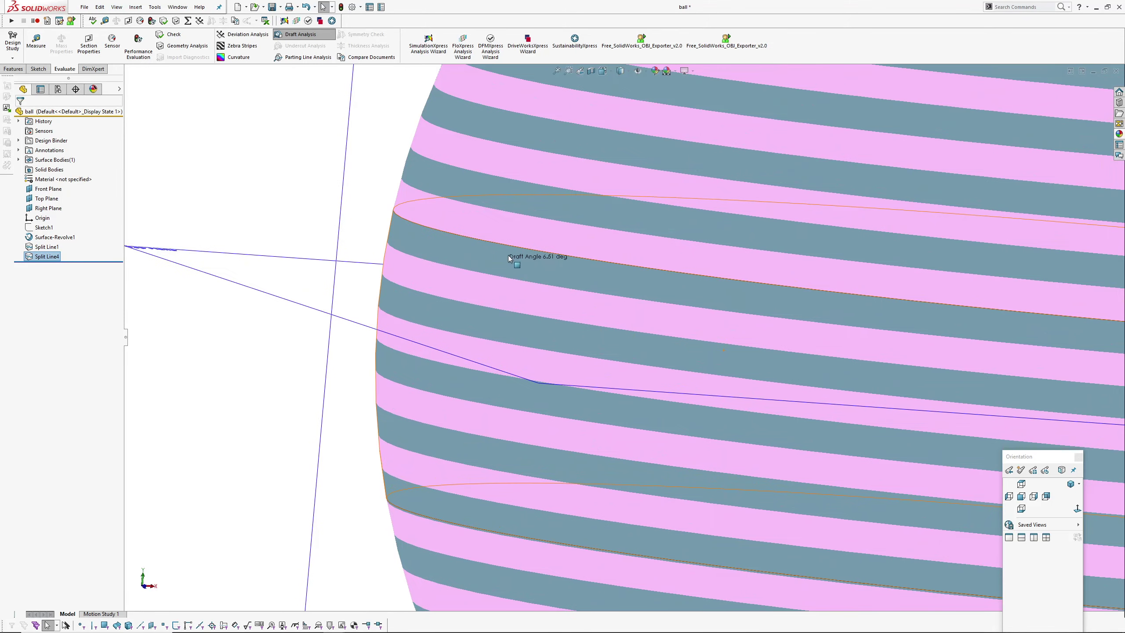
{"action": "scroll", "coordinate": [510, 258], "scroll_direction": "down", "scroll_amount": 5}
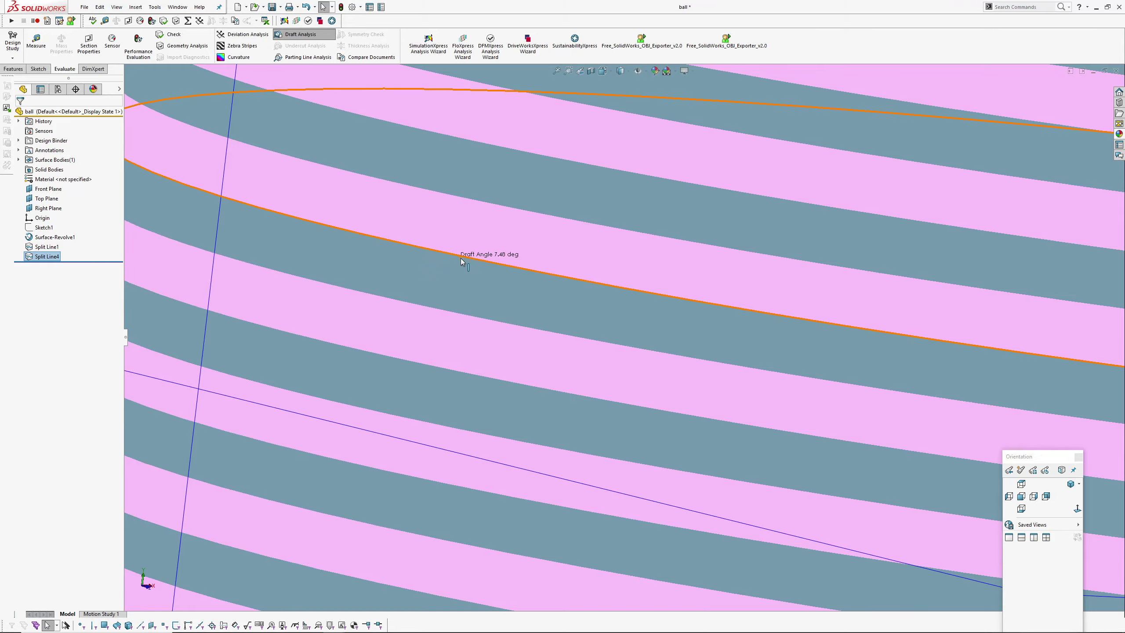
{"action": "scroll", "coordinate": [516, 277], "scroll_direction": "up", "scroll_amount": 10}
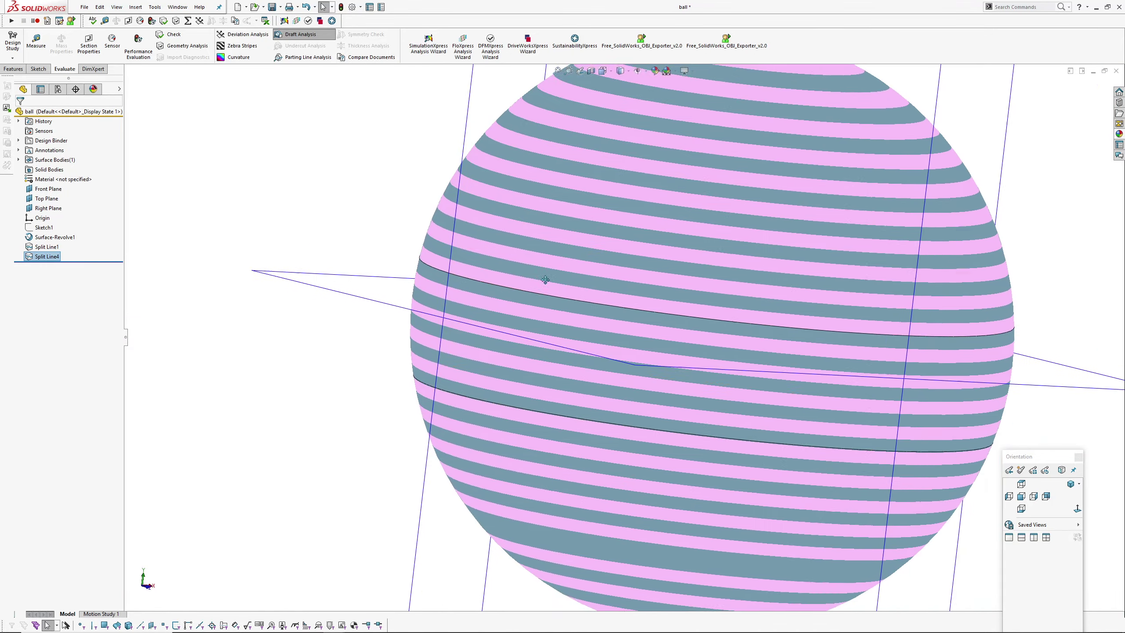
{"action": "scroll", "coordinate": [545, 279], "scroll_direction": "up", "scroll_amount": 6}
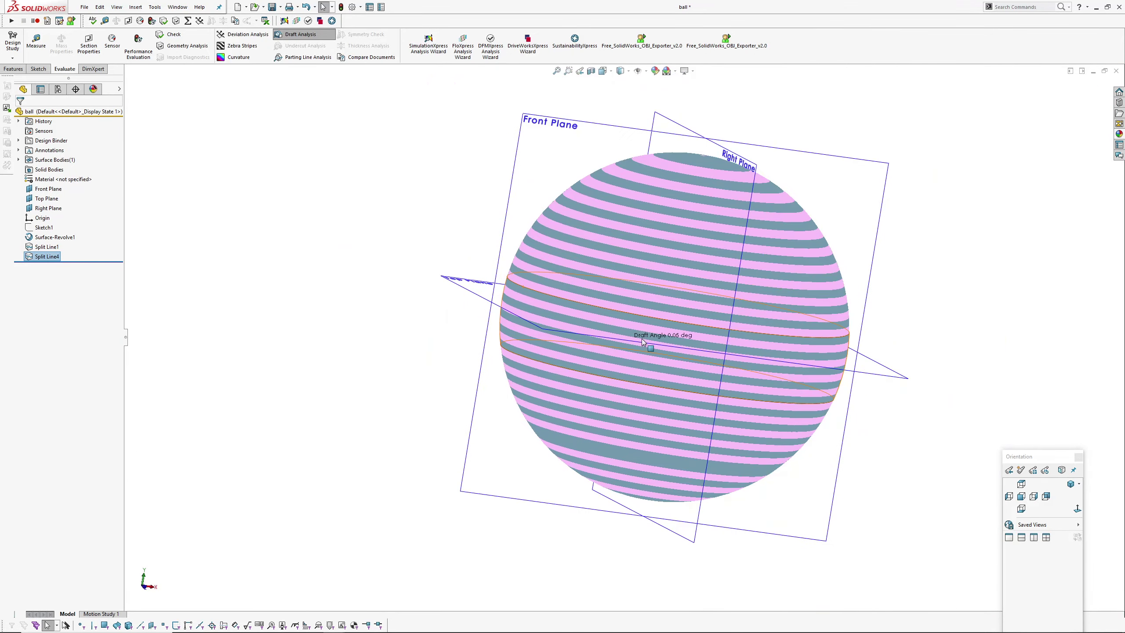
{"action": "middle_click_drag", "start_coordinate": [644, 341], "coordinate": [516, 288]}
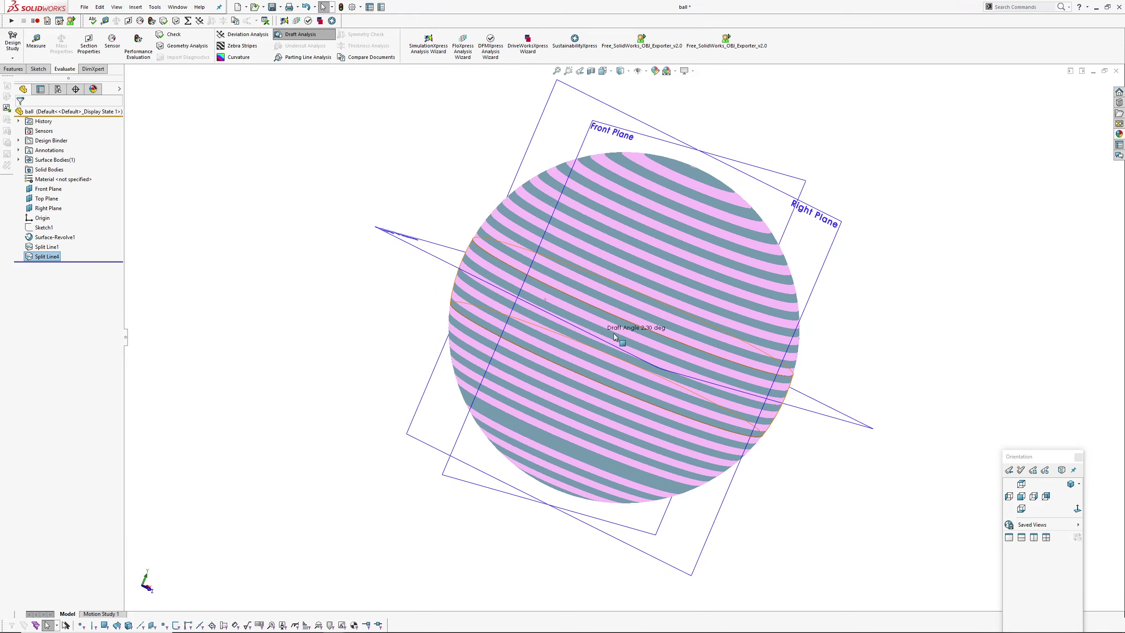
{"action": "scroll", "coordinate": [615, 337], "scroll_direction": "down", "scroll_amount": 2}
{"action": "mouse_move", "coordinate": [598, 289]}
{"action": "middle_mouse_down"}
{"action": "mouse_move", "coordinate": [560, 307]}
{"action": "mouse_move", "coordinate": [592, 302]}
{"action": "middle_mouse_up"}
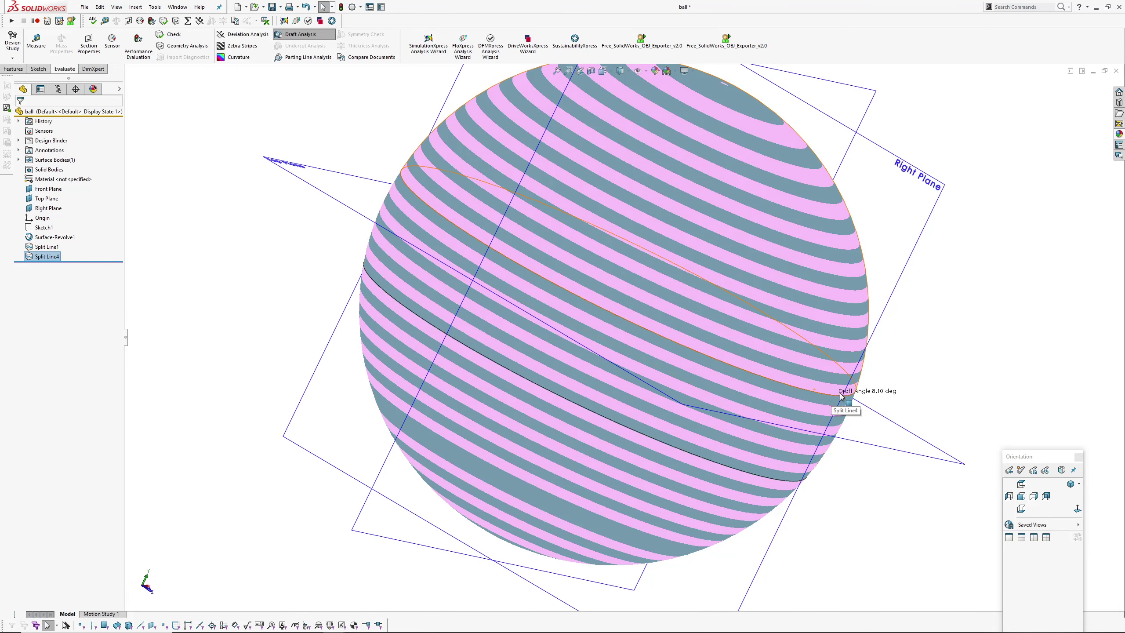
{"action": "middle_click_drag", "start_coordinate": [782, 402], "coordinate": [573, 317]}
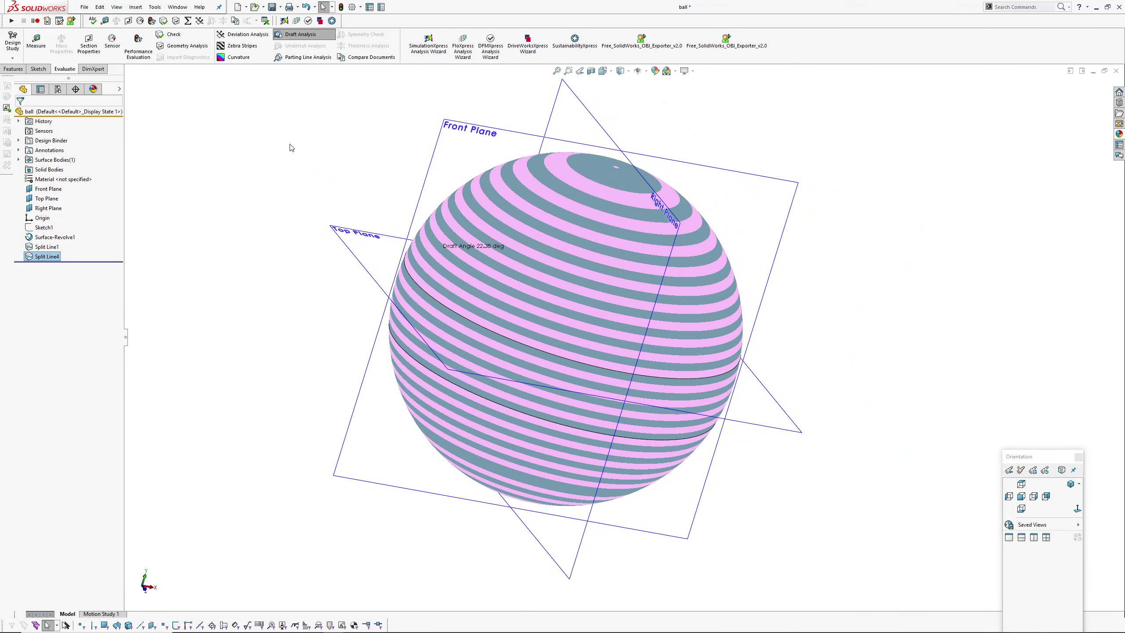
Turn off the draft analysis display on the ball and switch to part 6
{"action": "left_click", "coordinate": [292, 35]}
{"action": "left_click", "coordinate": [291, 37]}
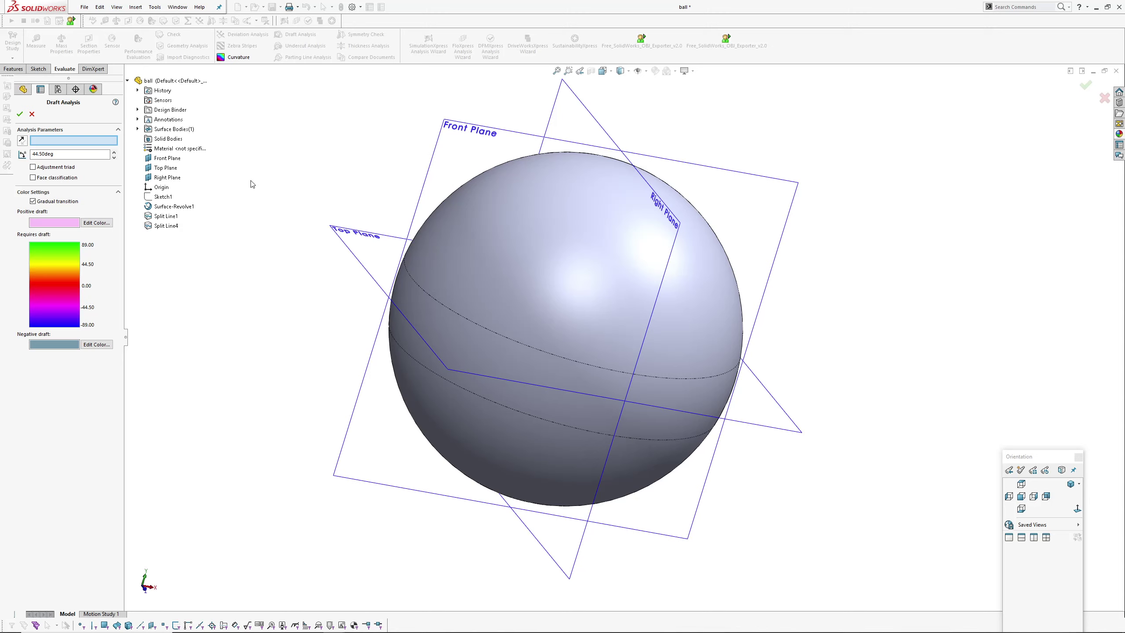
{"action": "key", "text": "Escape"}
{"action": "middle_click_drag", "start_coordinate": [276, 172], "coordinate": [274, 255]}
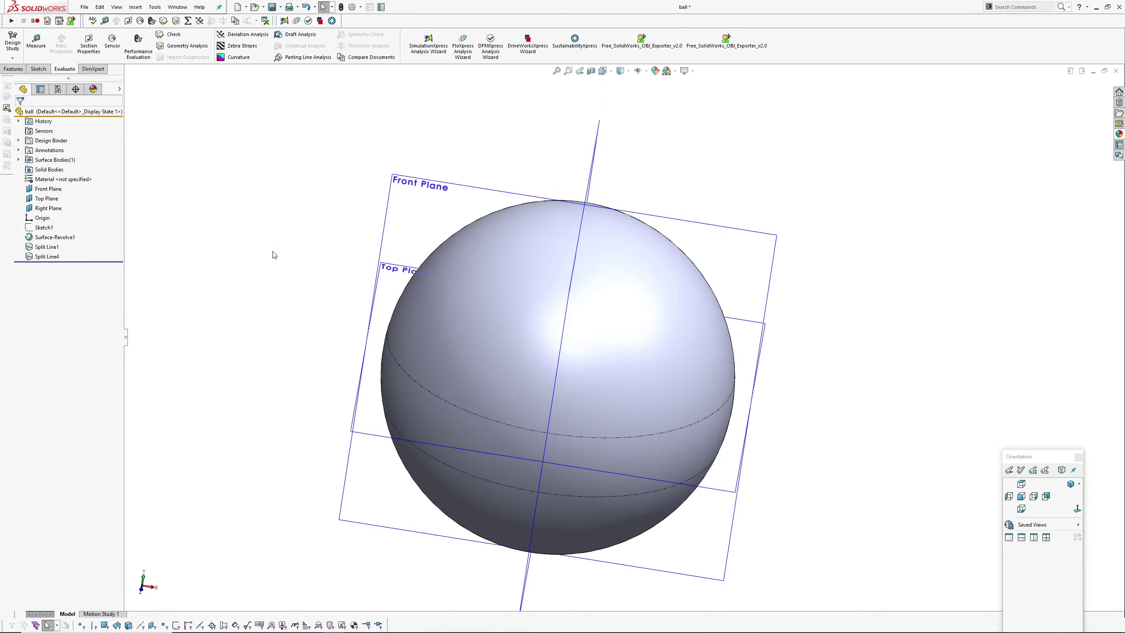
{"action": "left_click", "coordinate": [177, 7]}
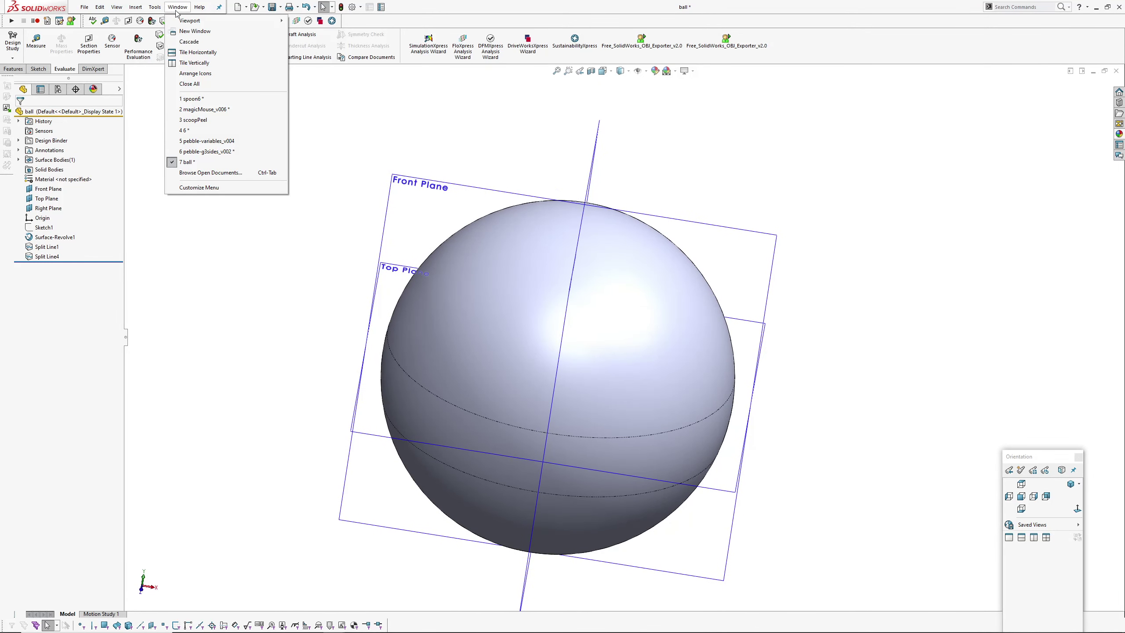
{"action": "left_click", "coordinate": [204, 131]}
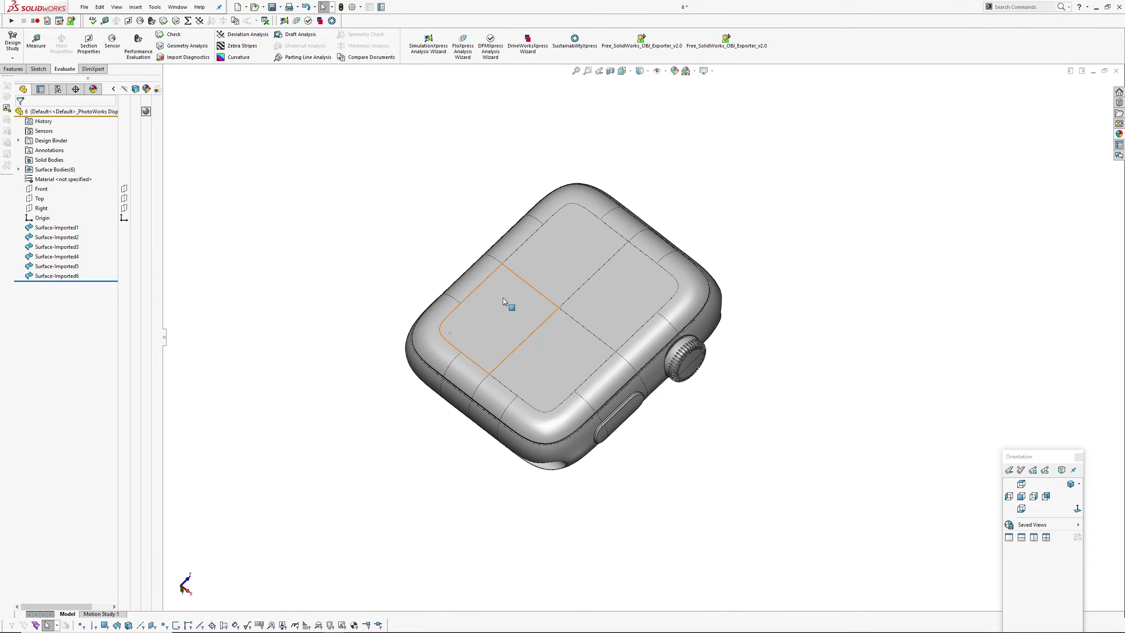
Run a draft analysis with gradual transition on the watch body from the Right plane at 89 degrees
{"action": "middle_click_drag", "start_coordinate": [502, 297], "coordinate": [392, 191]}
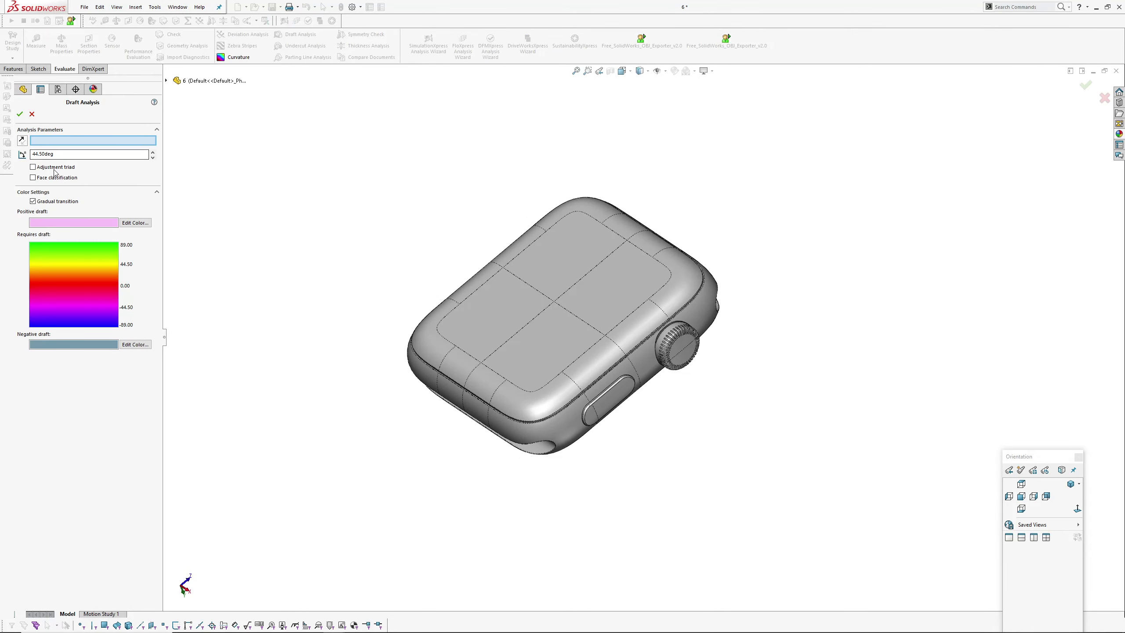
{"action": "left_click", "coordinate": [166, 81]}
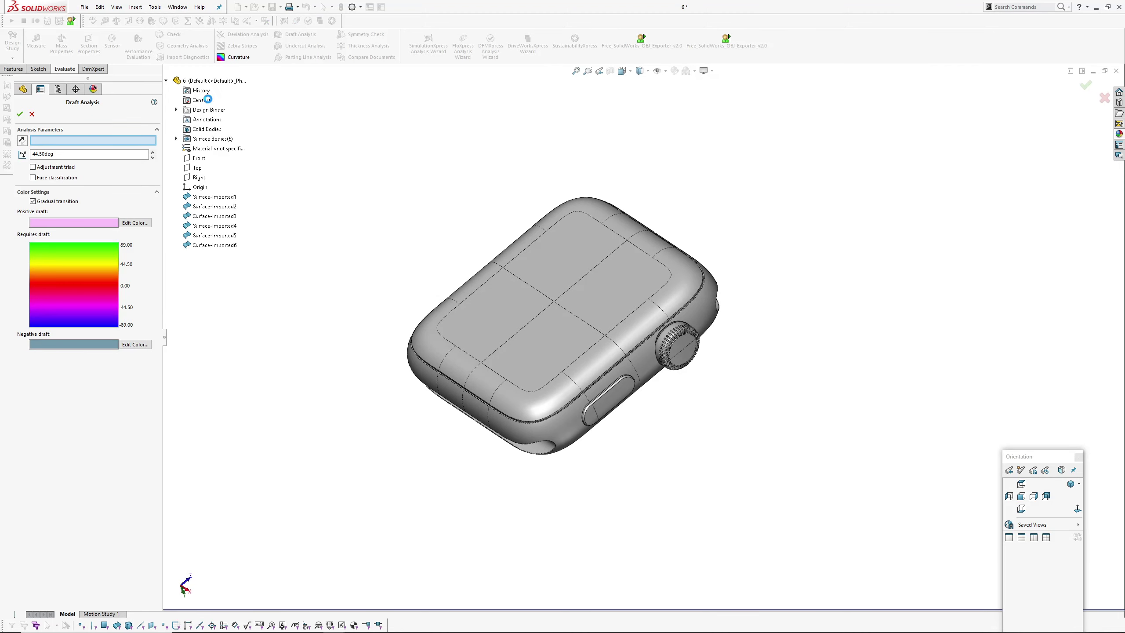
{"action": "left_click", "coordinate": [200, 177]}
{"action": "scroll", "coordinate": [443, 306], "scroll_direction": "down", "scroll_amount": 4}
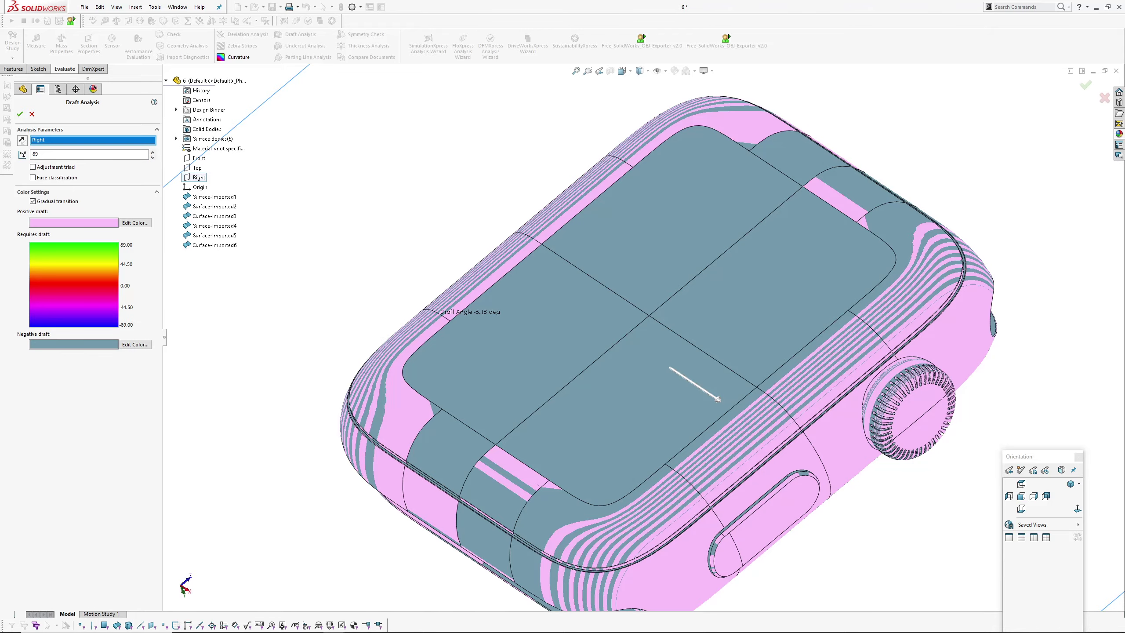
{"action": "key", "text": "Return"}
Enable the adjustment triad and rotate the draft analysis direction to an oblique angle to the watch body
{"action": "scroll", "coordinate": [704, 343], "scroll_direction": "up", "scroll_amount": 2}
{"action": "middle_click_drag", "start_coordinate": [638, 402], "coordinate": [739, 326], "text": "ctrl"}
{"action": "middle_click_drag", "start_coordinate": [591, 306], "coordinate": [516, 328], "text": "ctrl"}
{"action": "middle_click_drag", "start_coordinate": [516, 328], "coordinate": [502, 375]}
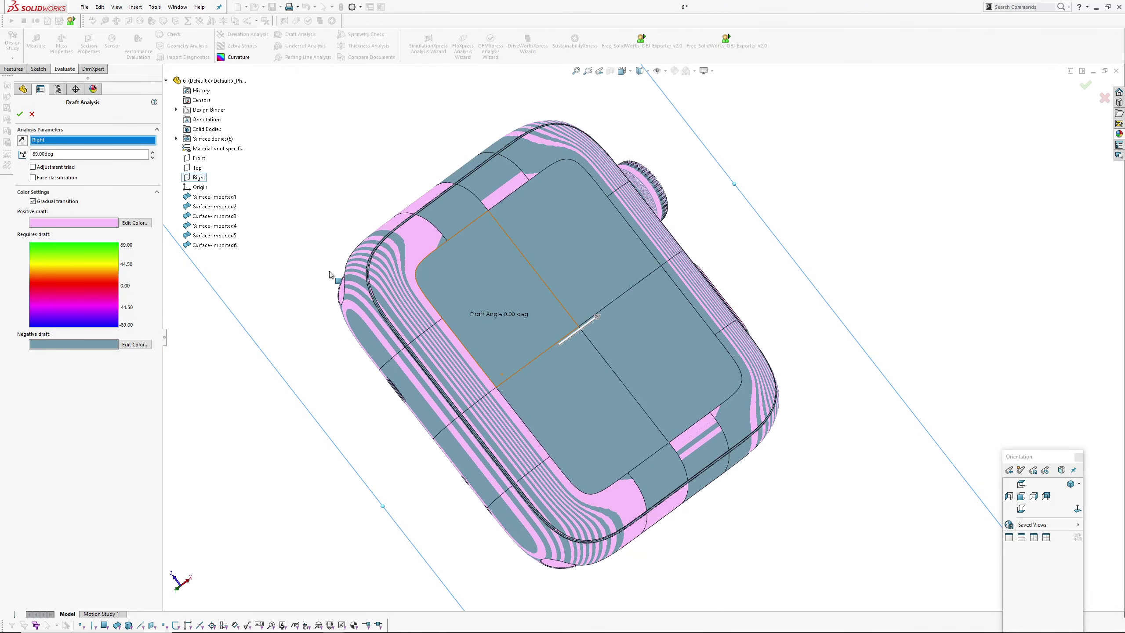
{"action": "left_click", "coordinate": [33, 167]}
{"action": "middle_click_drag", "start_coordinate": [465, 284], "coordinate": [546, 282]}
{"action": "left_click_drag", "start_coordinate": [591, 260], "coordinate": [604, 270]}
{"action": "mouse_move", "coordinate": [614, 277]}
{"action": "middle_mouse_down"}
{"action": "mouse_move", "coordinate": [644, 247]}
{"action": "mouse_move", "coordinate": [611, 288]}
{"action": "middle_mouse_up"}
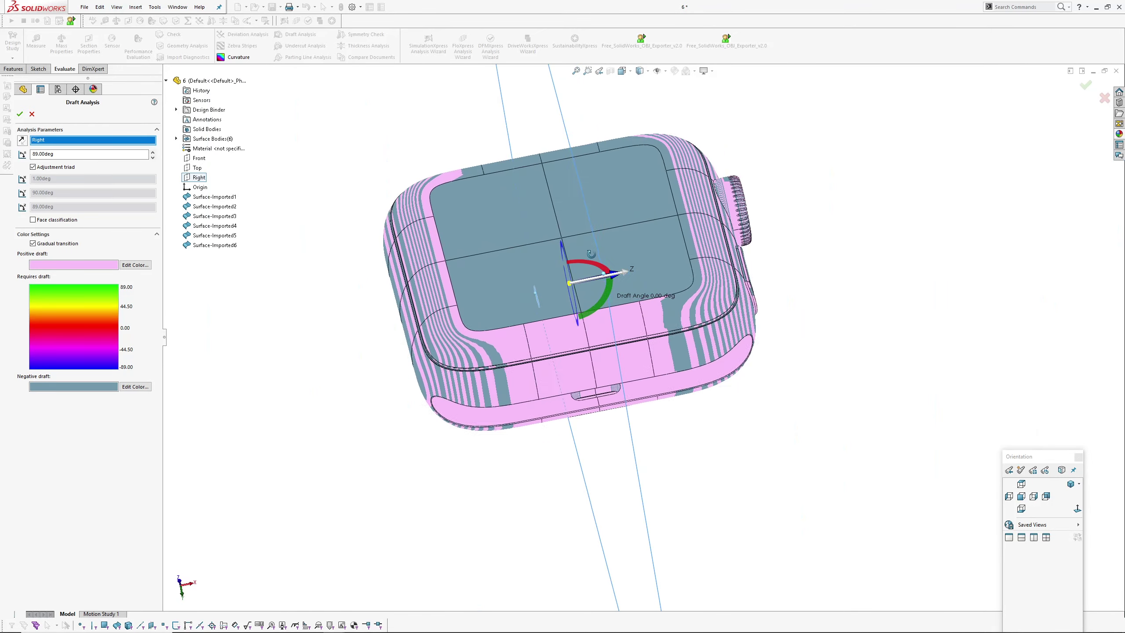
{"action": "left_click_drag", "start_coordinate": [606, 295], "coordinate": [604, 308]}
Inspect the stripe flow across the watch's corners, side button, crown and underside
{"action": "scroll", "coordinate": [711, 328], "scroll_direction": "down", "scroll_amount": 4}
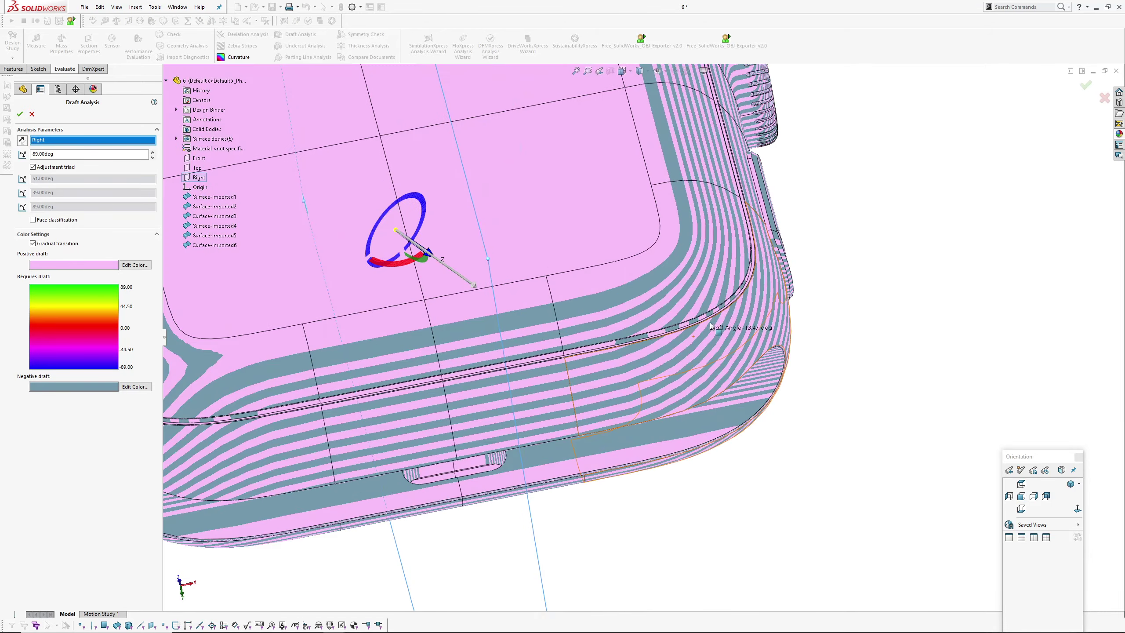
{"action": "middle_click_drag", "start_coordinate": [711, 328], "coordinate": [656, 315]}
{"action": "middle_click_drag", "start_coordinate": [765, 324], "coordinate": [520, 328], "text": "ctrl"}
{"action": "middle_click_drag", "start_coordinate": [739, 303], "coordinate": [746, 349]}
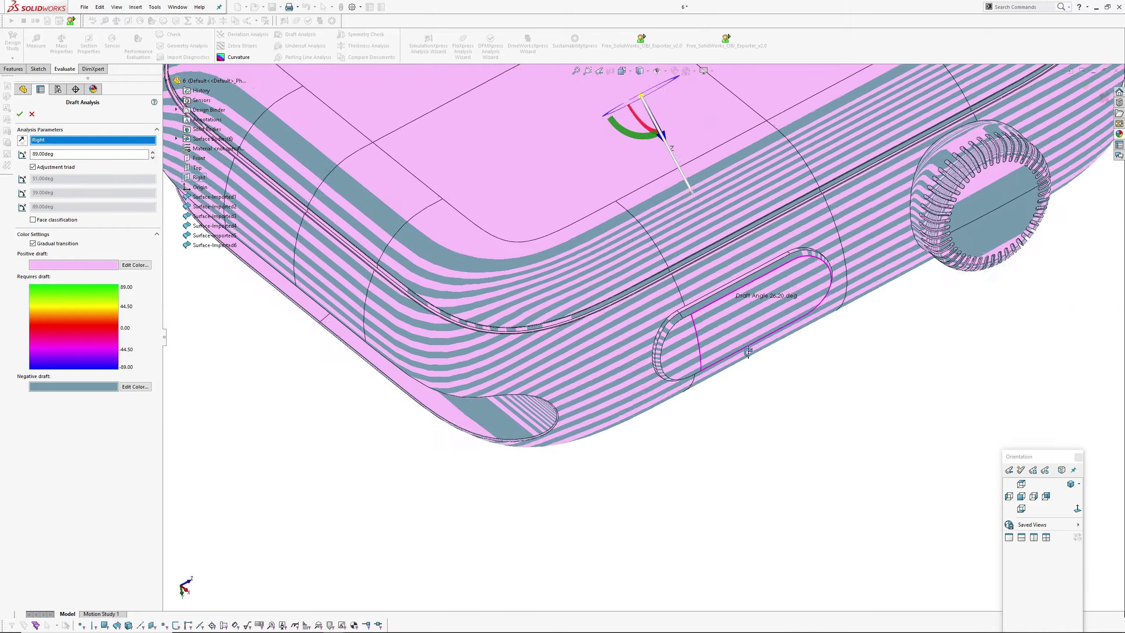
{"action": "scroll", "coordinate": [738, 342], "scroll_direction": "up", "scroll_amount": 3}
{"action": "middle_click_drag", "start_coordinate": [760, 246], "coordinate": [756, 173], "text": "ctrl"}
{"action": "scroll", "coordinate": [759, 327], "scroll_direction": "down", "scroll_amount": 4}
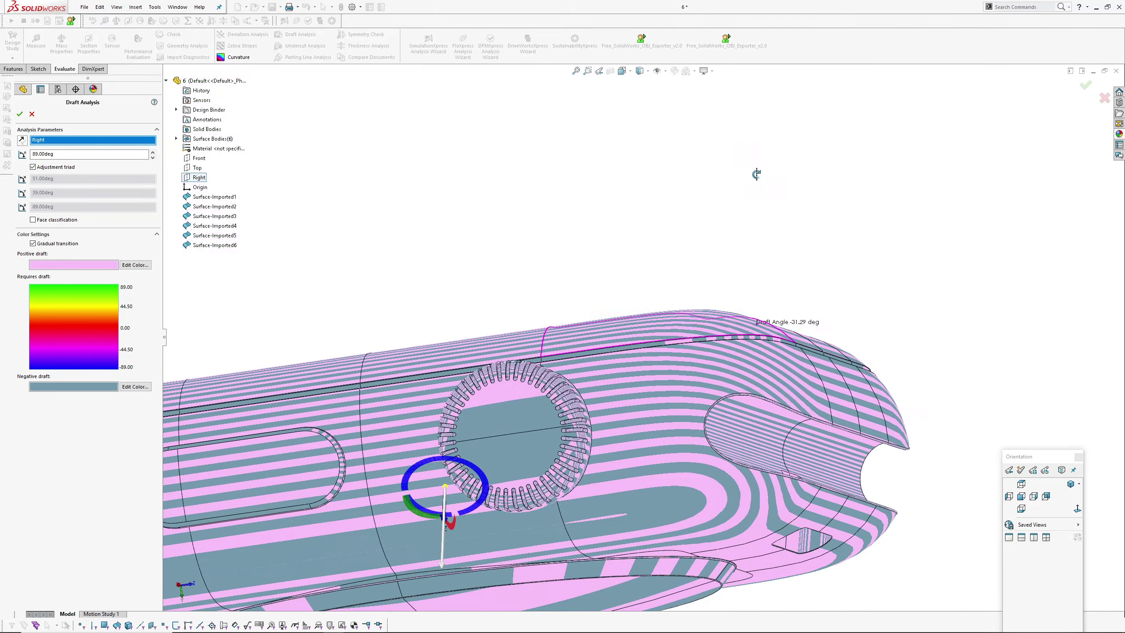
{"action": "middle_click_drag", "start_coordinate": [744, 466], "coordinate": [790, 187]}
{"action": "scroll", "coordinate": [770, 463], "scroll_direction": "up", "scroll_amount": 2}
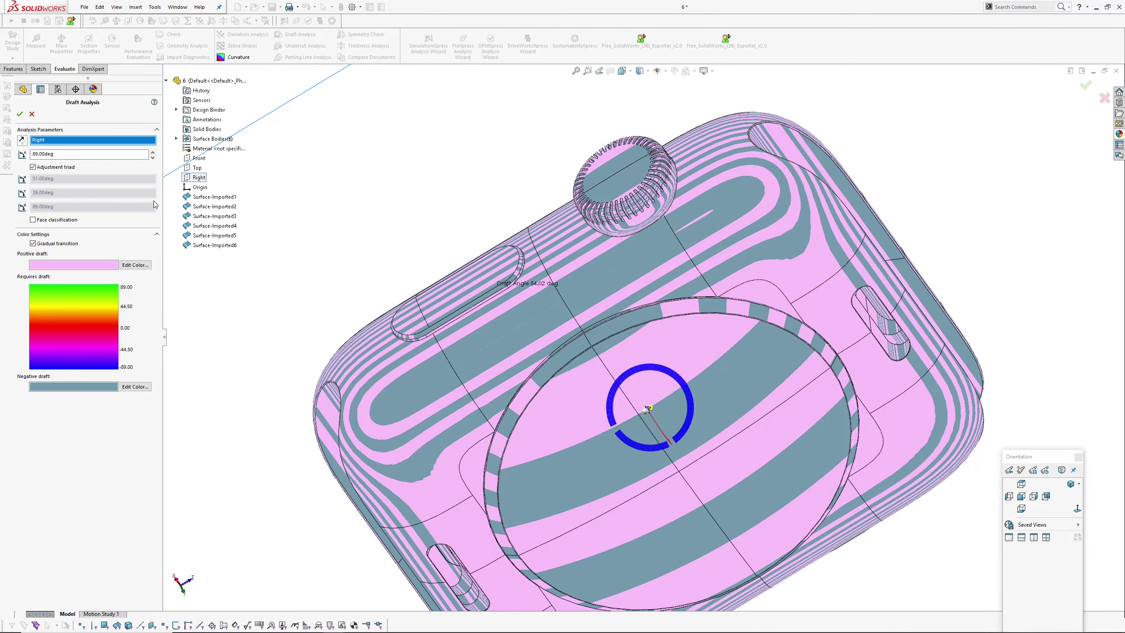
{"action": "middle_click_drag", "start_coordinate": [490, 236], "coordinate": [453, 190], "text": "ctrl"}
{"action": "middle_click_drag", "start_coordinate": [583, 233], "coordinate": [702, 355]}
{"action": "middle_click_drag", "start_coordinate": [465, 263], "coordinate": [581, 332], "text": "ctrl"}
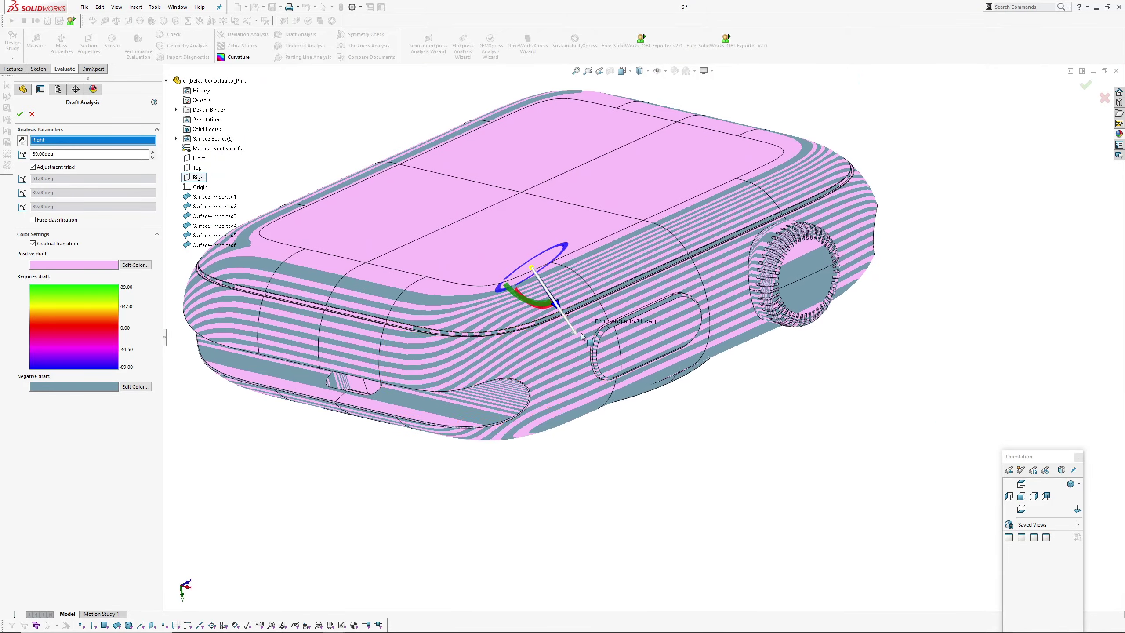
Rotate the analysis direction to another oblique angle with the triad and check the stripes on the watch's opposite side
{"action": "mouse_move", "coordinate": [515, 299]}
{"action": "left_mouse_down"}
{"action": "mouse_move", "coordinate": [527, 306]}
{"action": "mouse_move", "coordinate": [512, 294]}
{"action": "left_mouse_up"}
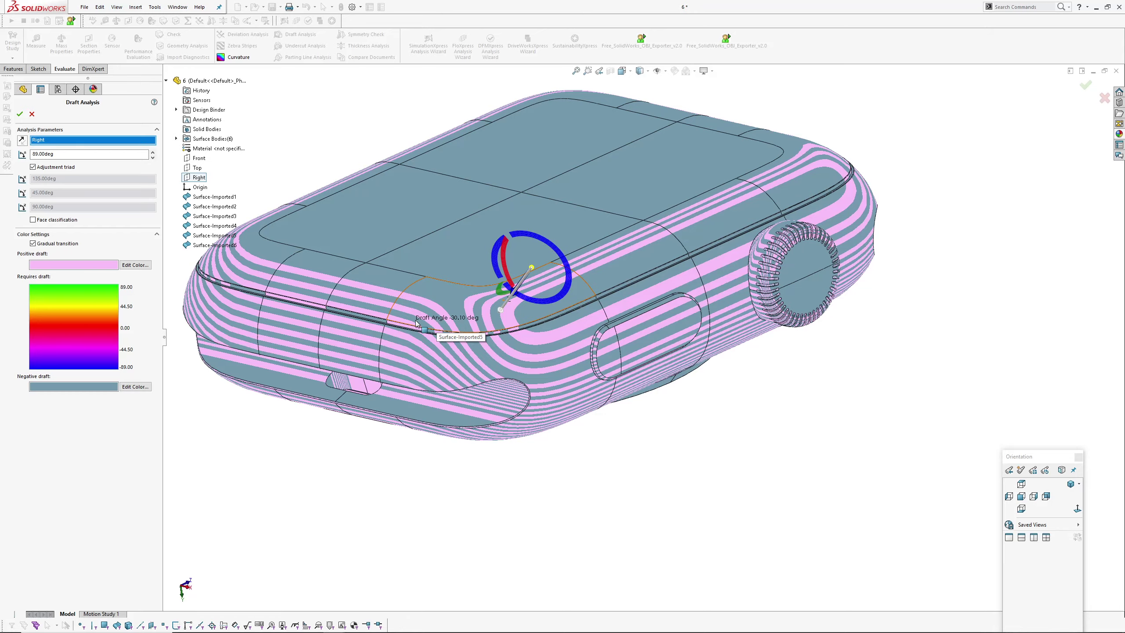
{"action": "middle_click_drag", "start_coordinate": [469, 328], "coordinate": [19, 230]}
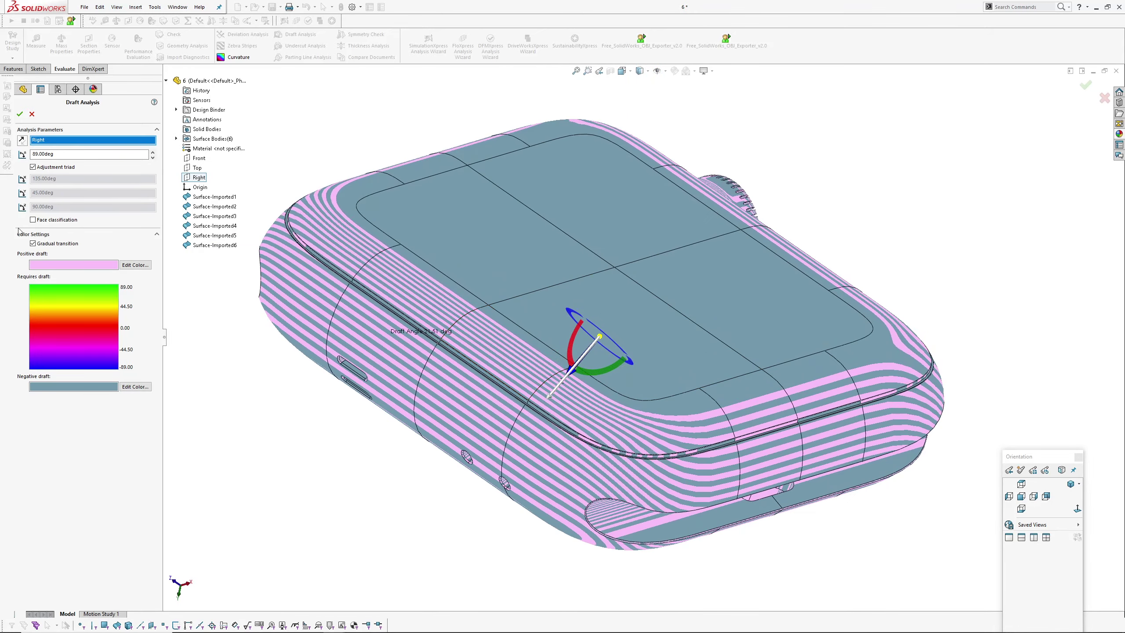
Darken the negative draft colour to a dark slate shade for stronger stripe contrast with the pink positive draft
{"action": "left_click", "coordinate": [135, 387]}
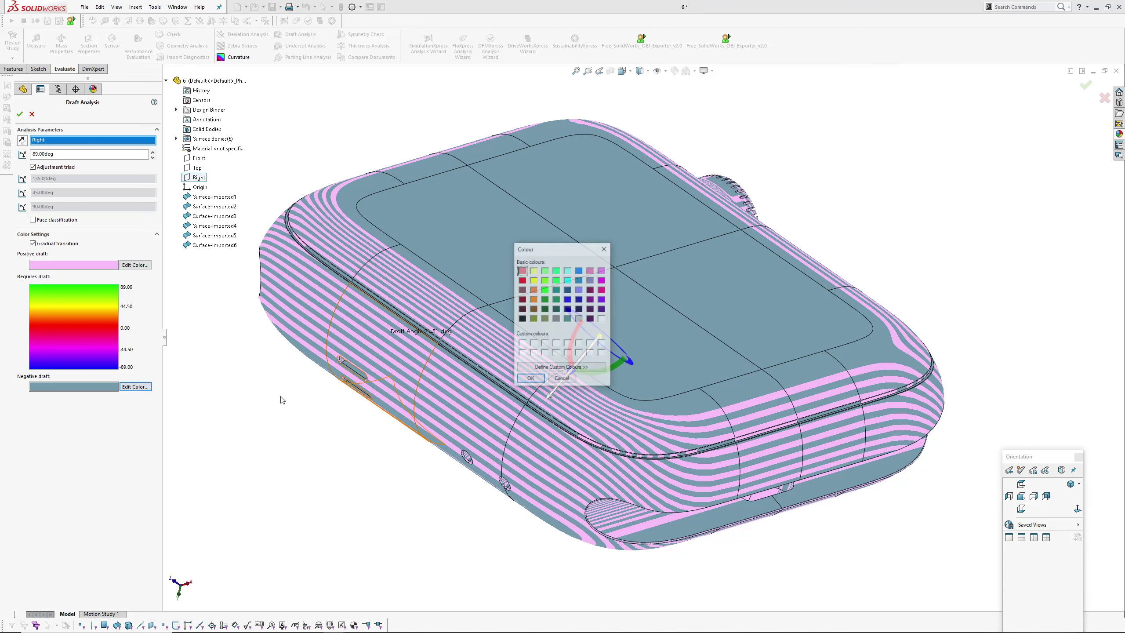
{"action": "left_click", "coordinate": [537, 368]}
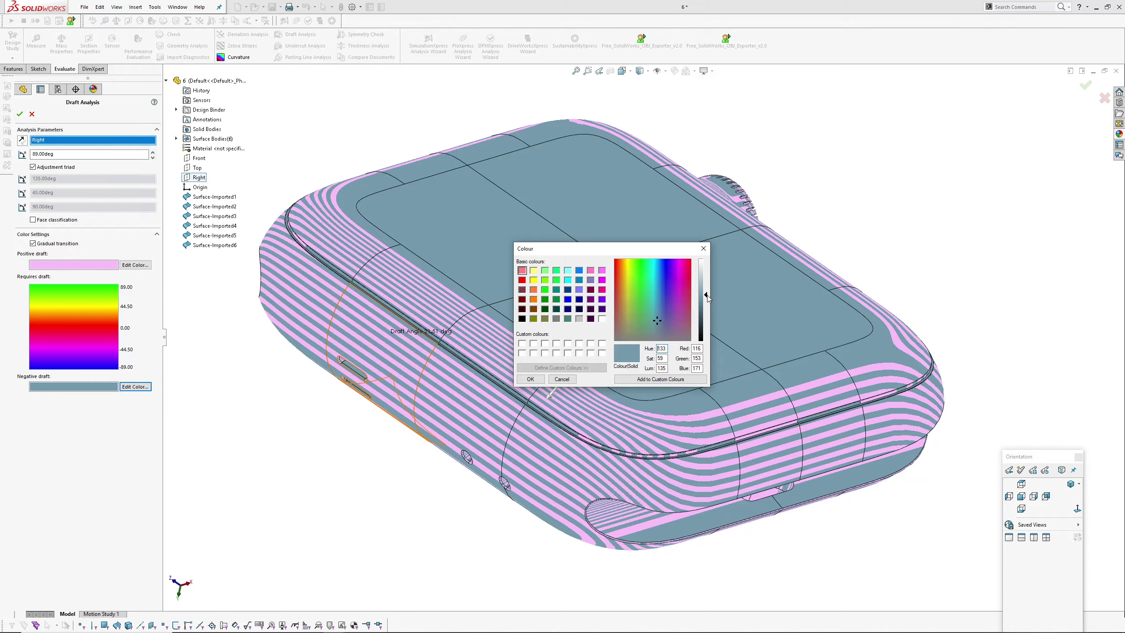
{"action": "left_click_drag", "start_coordinate": [708, 298], "coordinate": [708, 323]}
{"action": "left_click", "coordinate": [530, 379]}
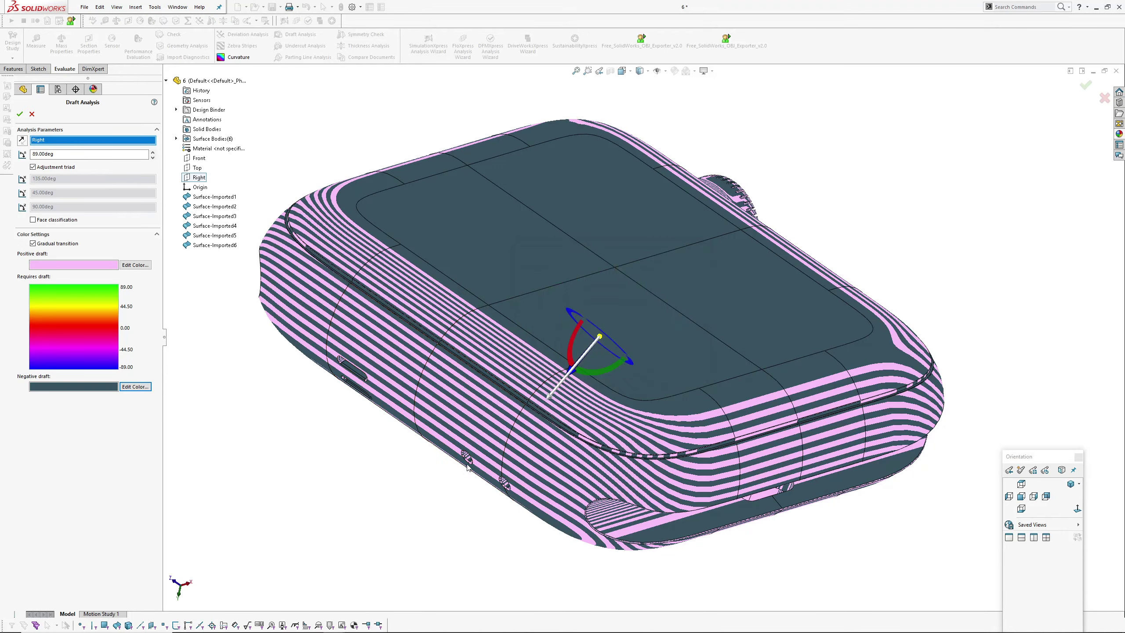
Check the recoloured stripes around the watch's near corner and accept the draft analysis to keep it displayed on the model
{"action": "middle_click_drag", "start_coordinate": [507, 408], "coordinate": [462, 324], "text": "ctrl"}
{"action": "mouse_move", "coordinate": [549, 355]}
{"action": "middle_mouse_down"}
{"action": "mouse_move", "coordinate": [620, 302]}
{"action": "mouse_move", "coordinate": [582, 294]}
{"action": "mouse_move", "coordinate": [567, 360]}
{"action": "middle_mouse_up"}
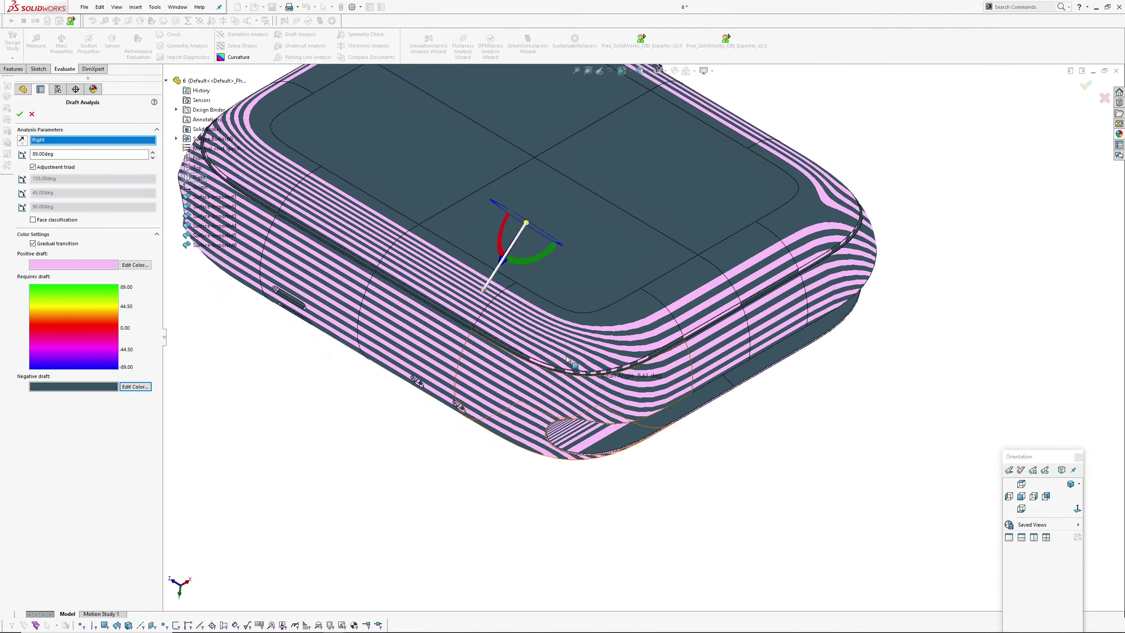
{"action": "key", "text": "f"}
{"action": "left_click", "coordinate": [20, 114]}
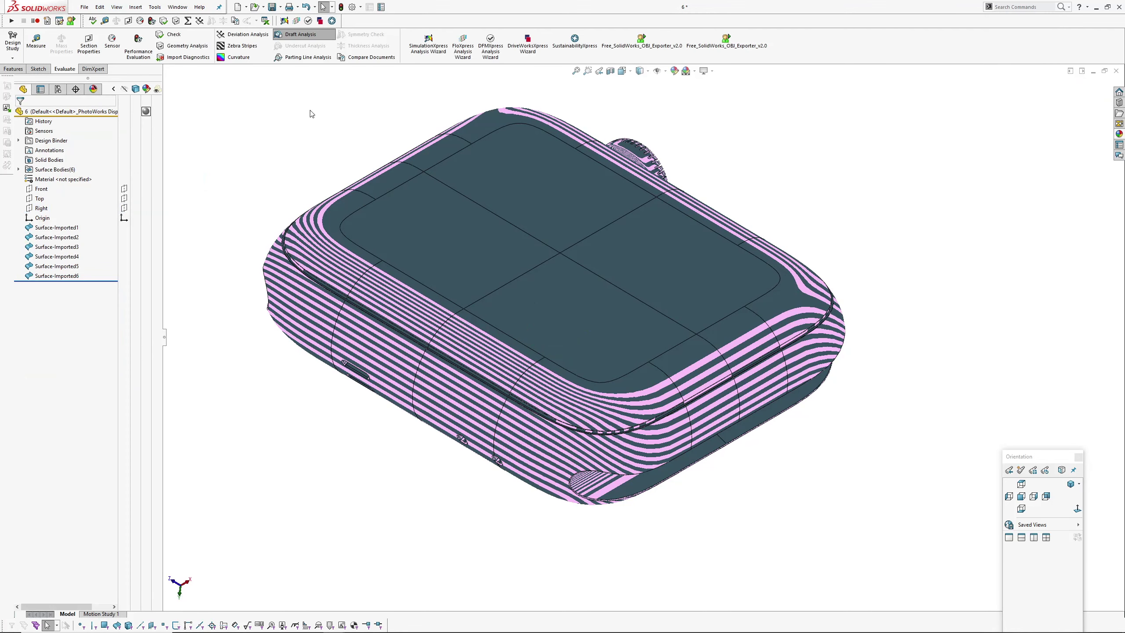
Display the watch shaded without edges and examine the stripe flow across its underside, corners, side button and crown
{"action": "middle_click_drag", "start_coordinate": [312, 113], "coordinate": [310, 155], "text": "ctrl"}
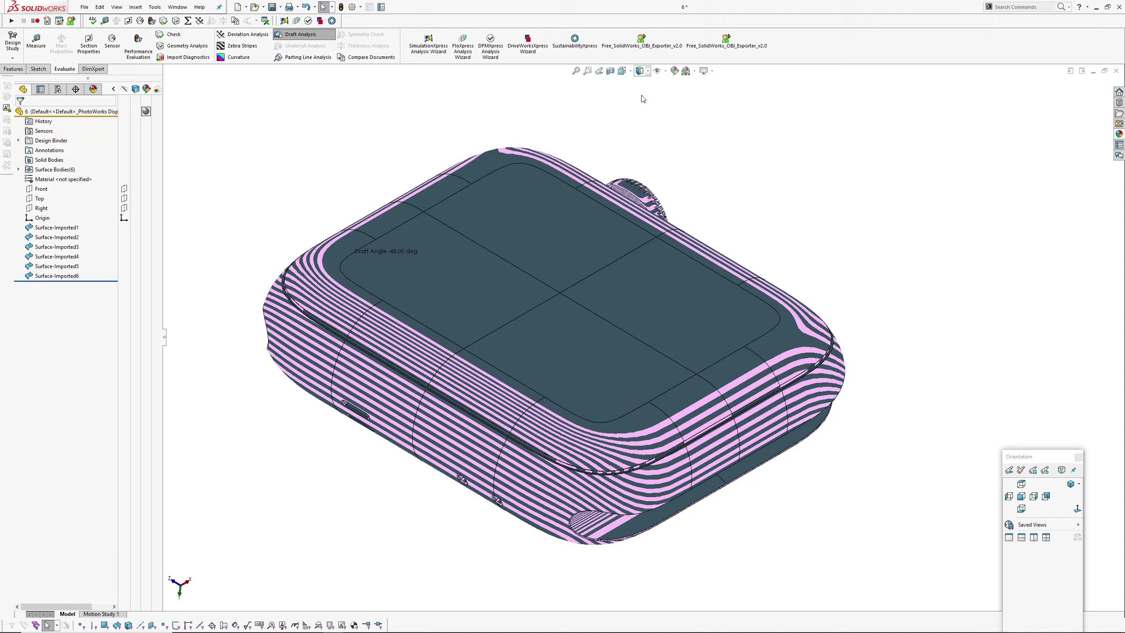
{"action": "middle_click_drag", "start_coordinate": [611, 292], "coordinate": [583, 147]}
{"action": "scroll", "coordinate": [578, 266], "scroll_direction": "down", "scroll_amount": 2}
{"action": "middle_click_drag", "start_coordinate": [520, 353], "coordinate": [482, 251]}
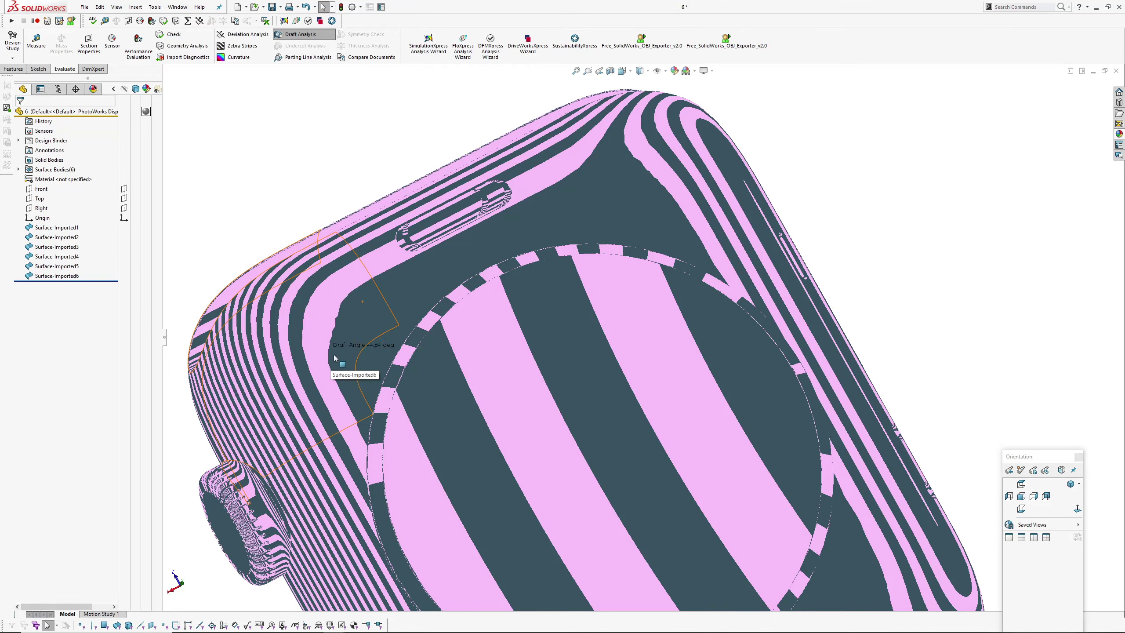
{"action": "middle_click_drag", "start_coordinate": [335, 359], "coordinate": [686, 152]}
{"action": "scroll", "coordinate": [729, 279], "scroll_direction": "up", "scroll_amount": 3}
{"action": "middle_click_drag", "start_coordinate": [728, 279], "coordinate": [678, 272]}
{"action": "scroll", "coordinate": [616, 316], "scroll_direction": "down", "scroll_amount": 4}
{"action": "scroll", "coordinate": [688, 301], "scroll_direction": "up", "scroll_amount": 1}
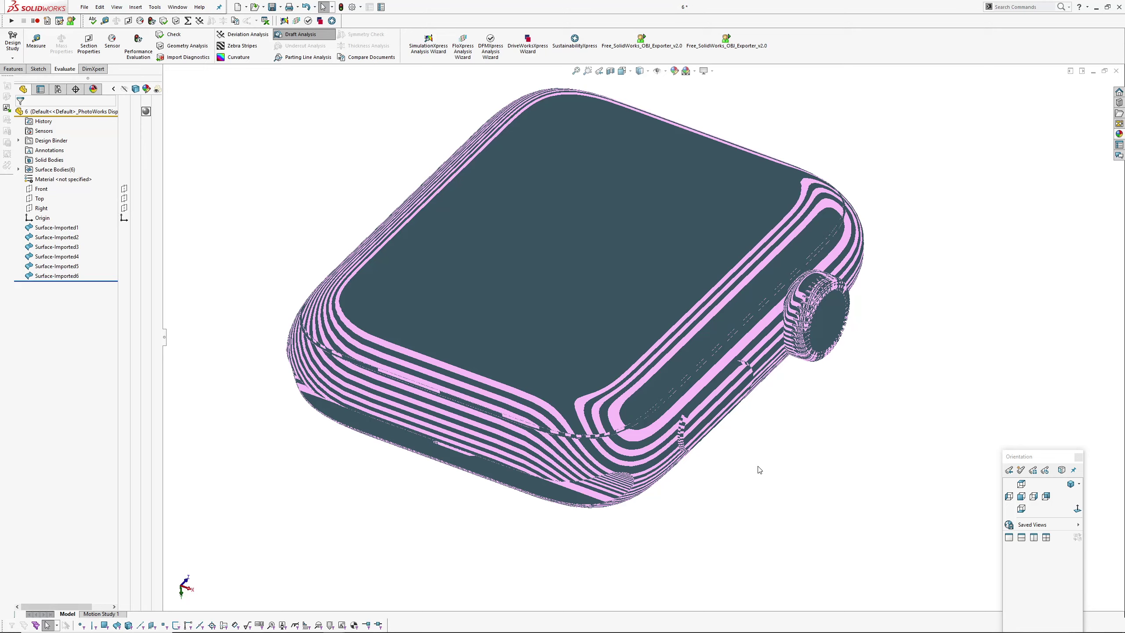
{"action": "middle_click_drag", "start_coordinate": [747, 437], "coordinate": [741, 454], "text": "ctrl"}
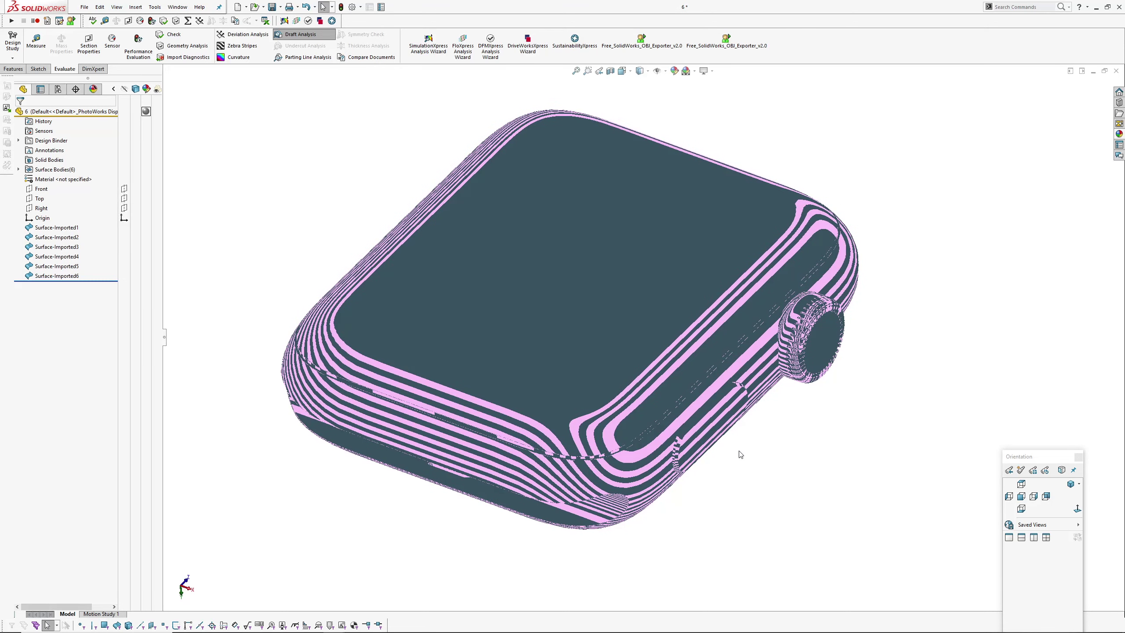